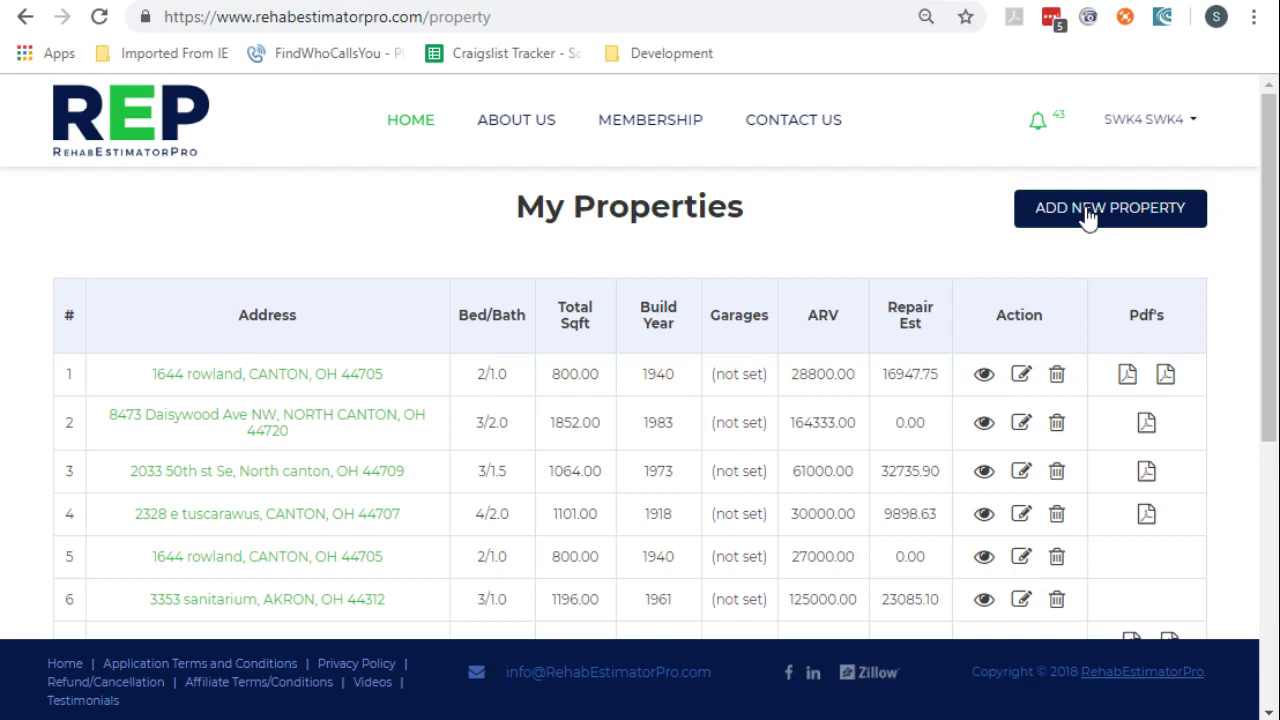
Start a new property at 123 freedom ave, Canton, OH 44701, using the saved address, and enter the owner's name
left_click(1088, 218)
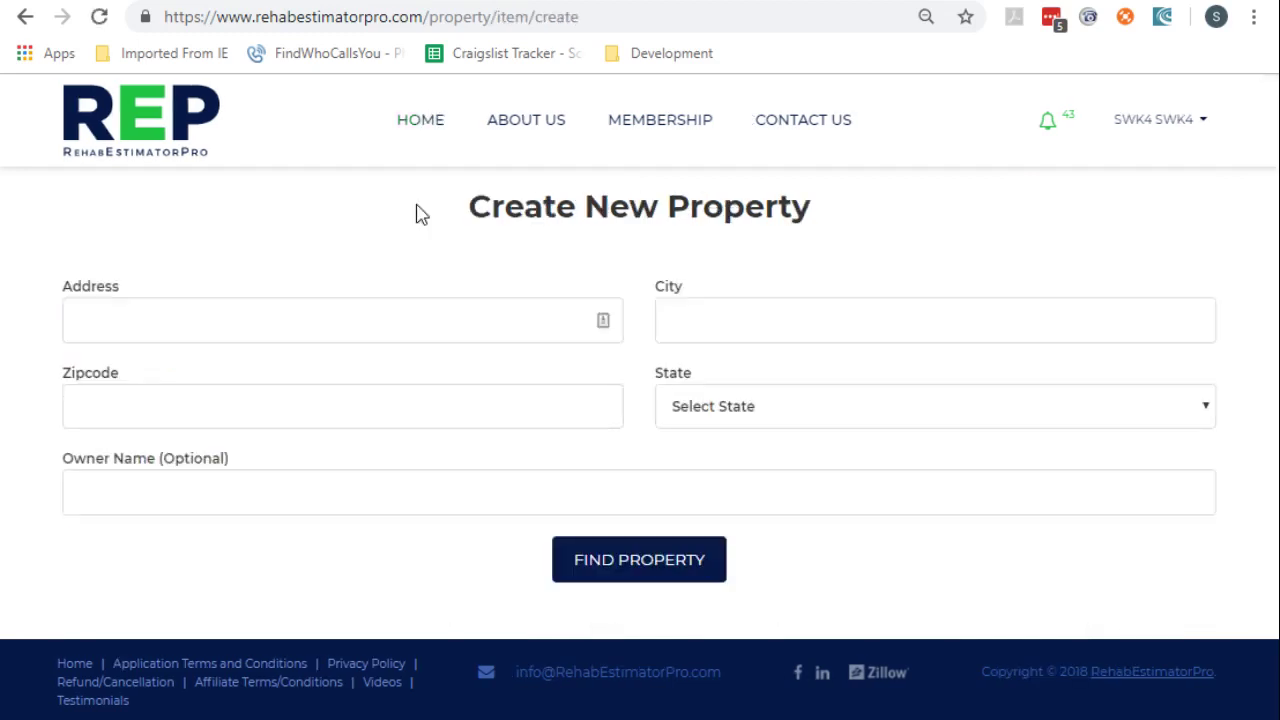
left_click(258, 319)
left_click(177, 394)
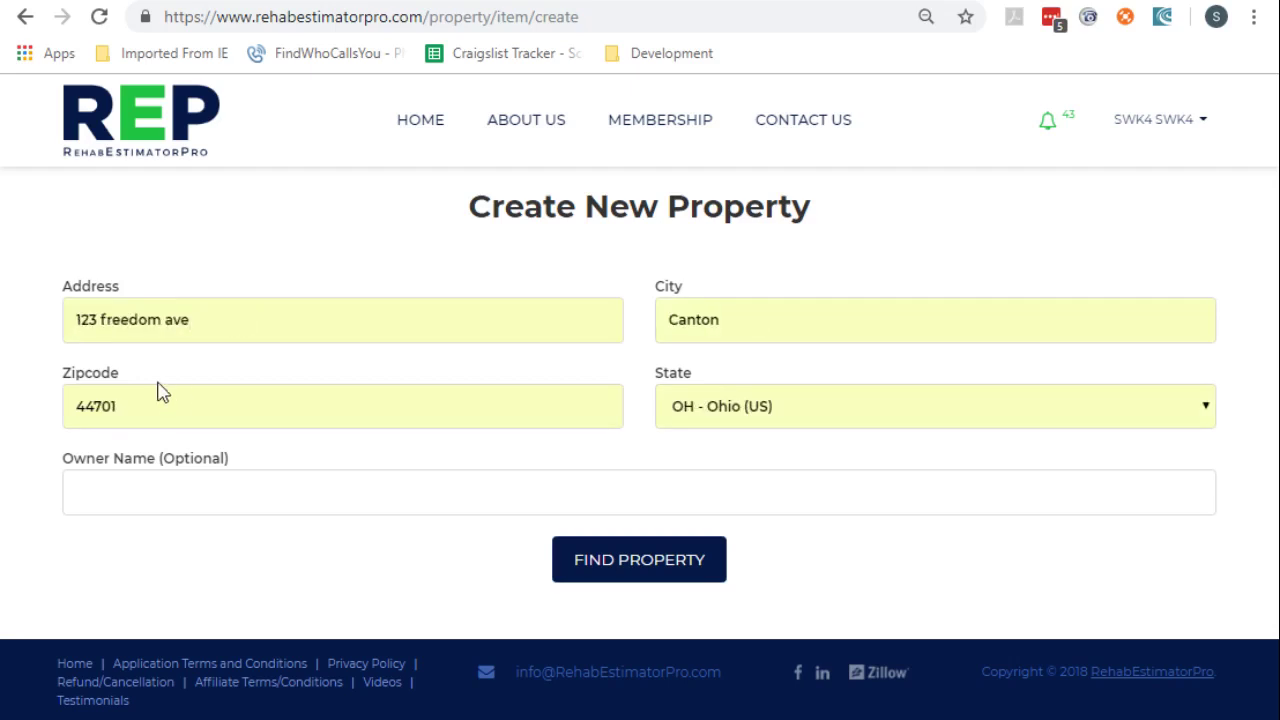
left_click(168, 502)
scroll(447, 537, "down", 3)
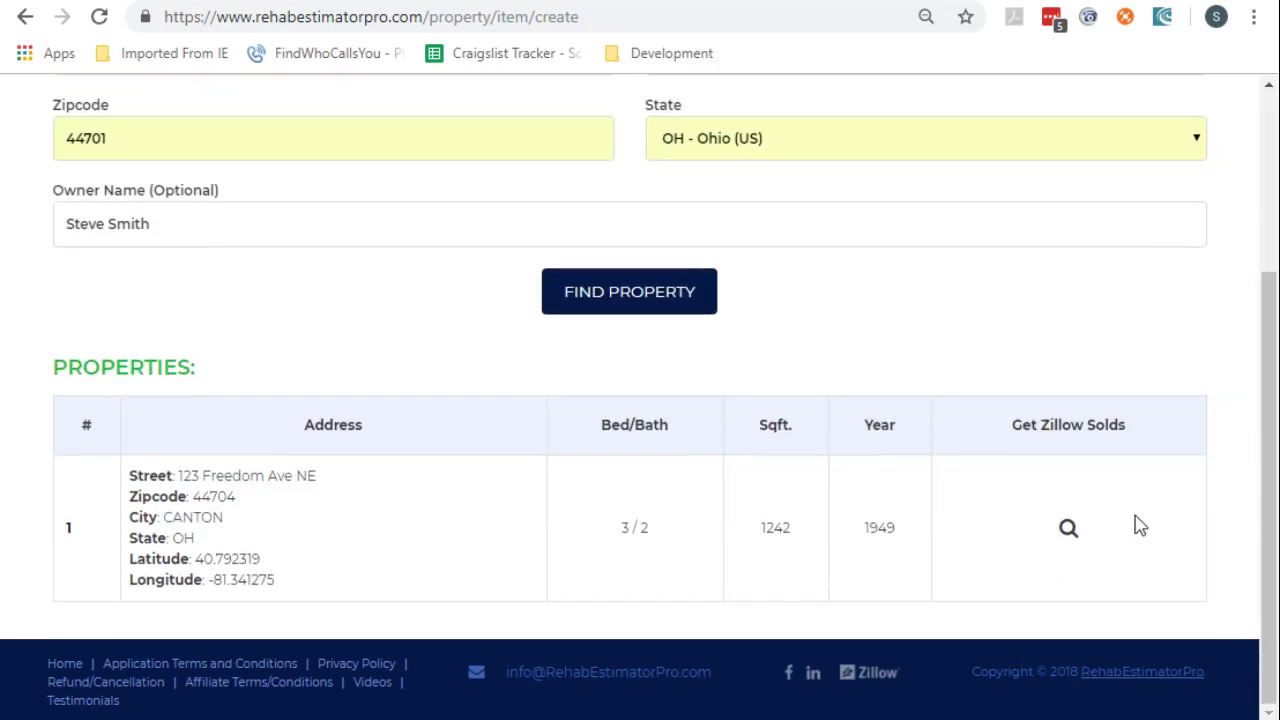
left_click(1068, 529)
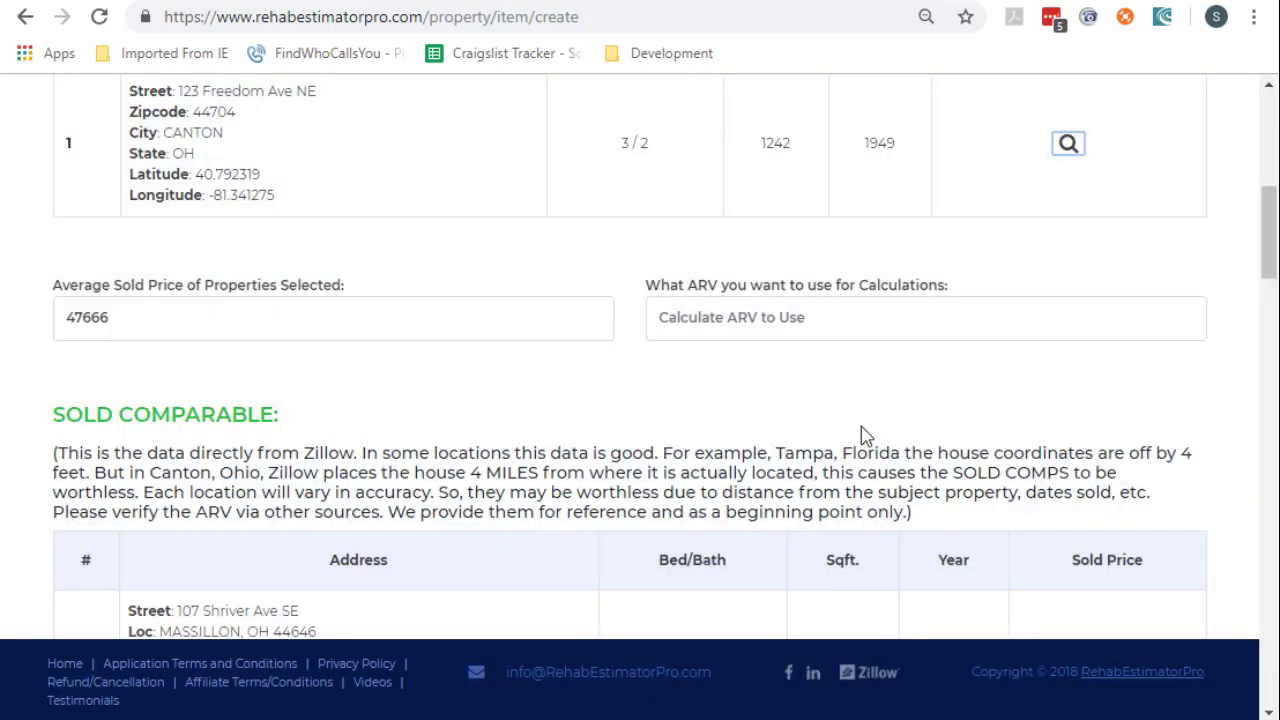
scroll(866, 437, "up", 2)
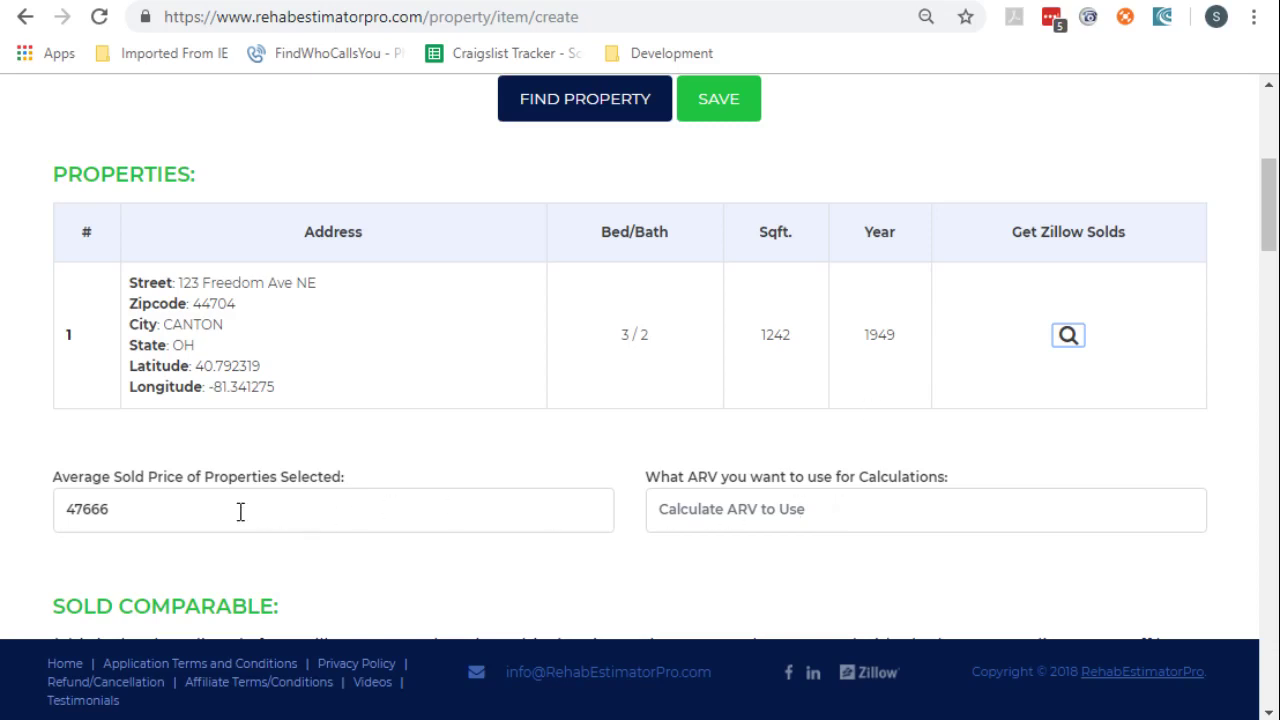
left_click(766, 555)
Set the ARV to use to 45000, refresh the comparables, and save the property
left_click(762, 515)
type("45000")
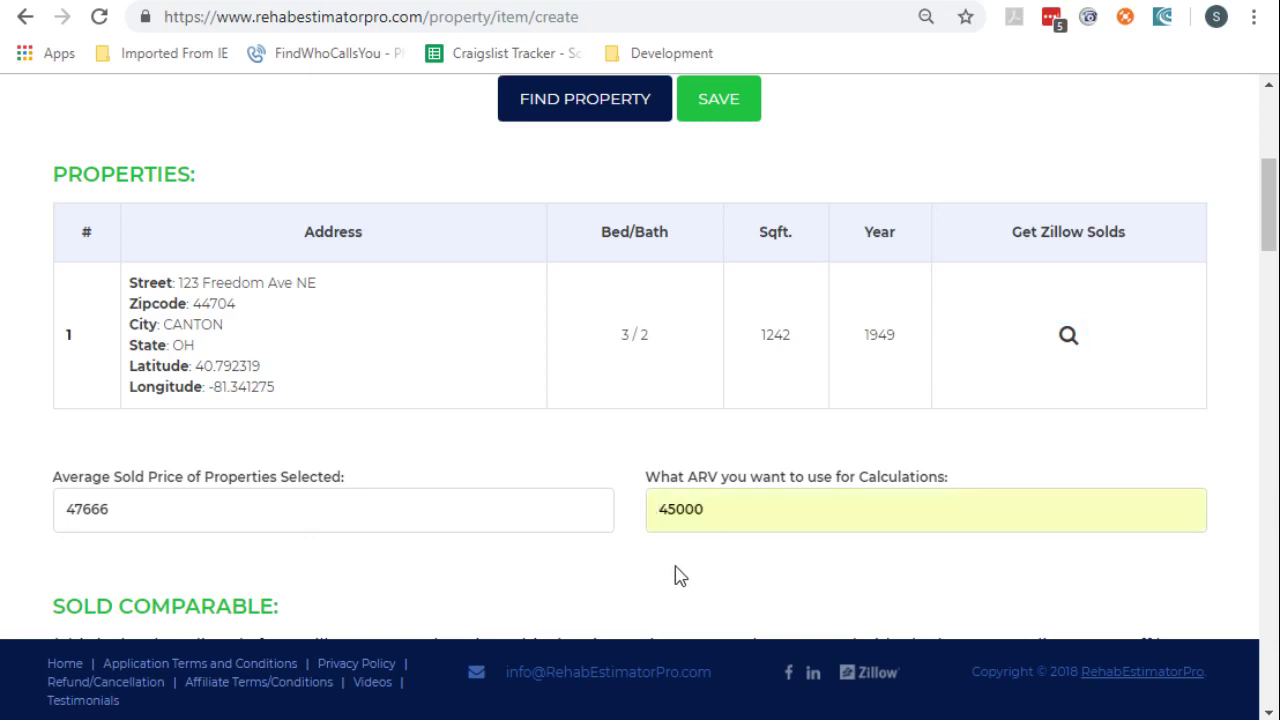
left_click(1069, 337)
left_click(720, 105)
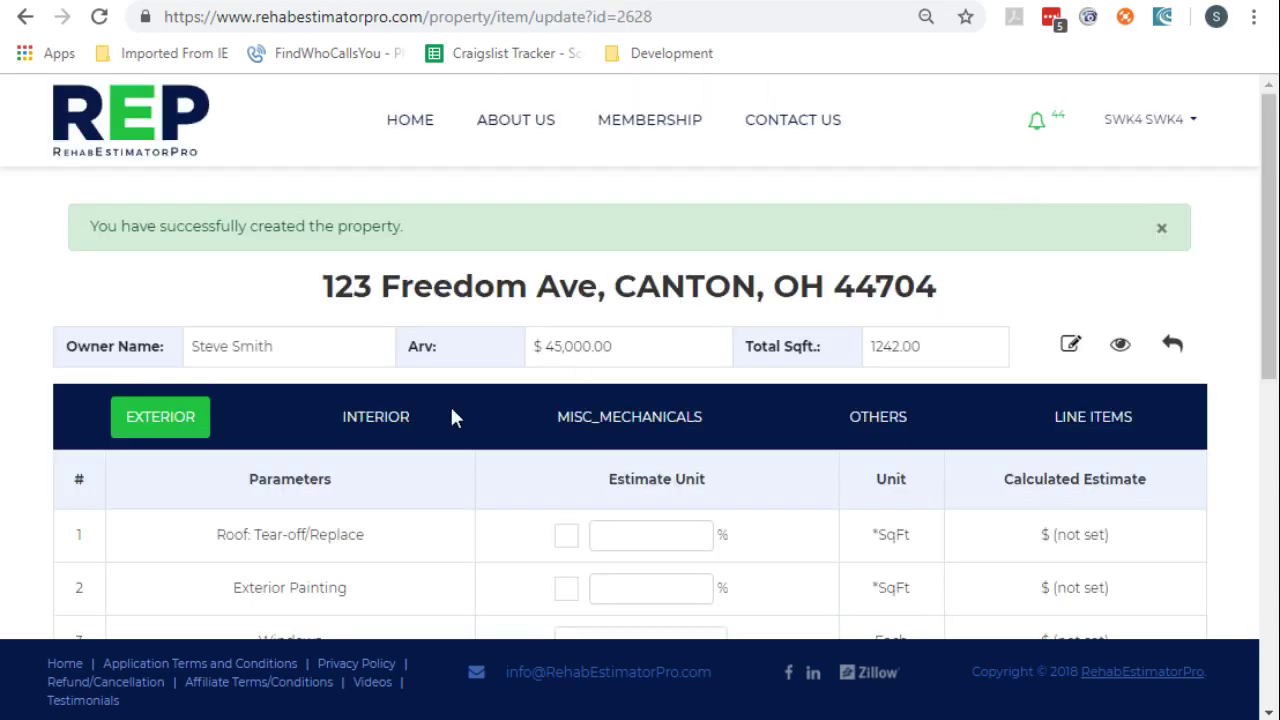
Add a full roof tear-off, exterior painting and 4 windows to the exterior estimate
scroll(450, 416, "down", 2)
left_click(566, 343)
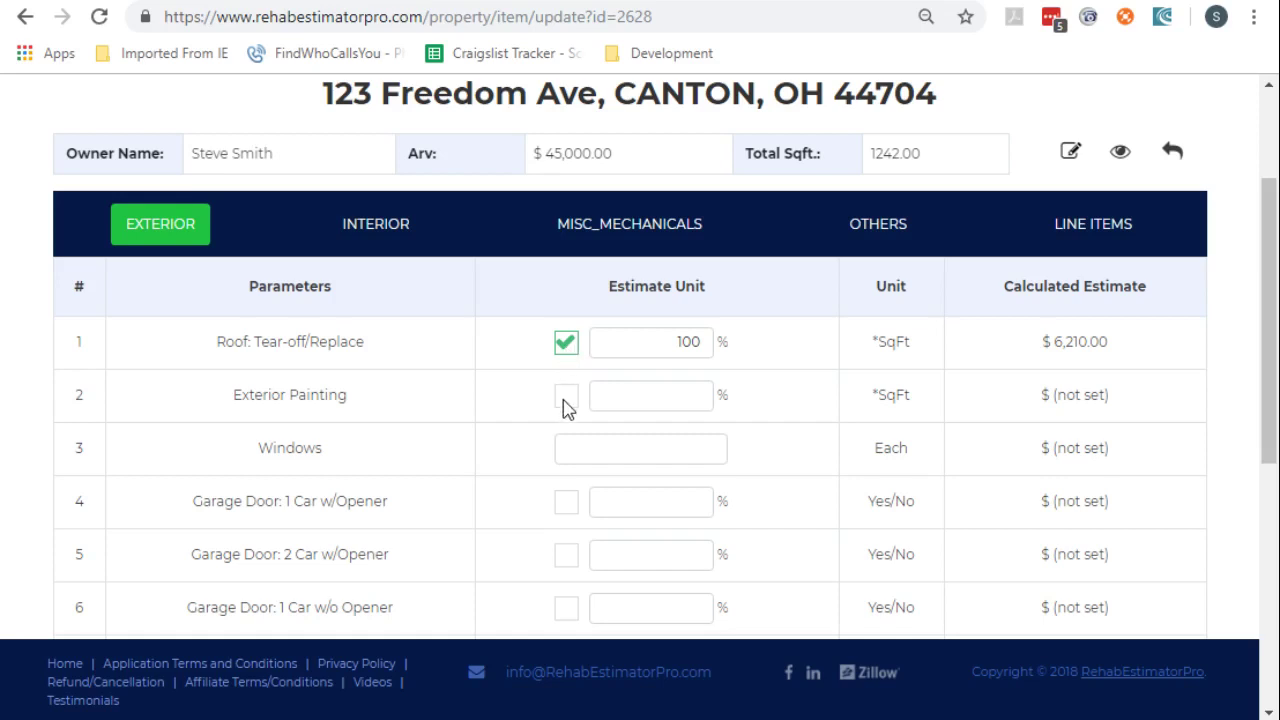
left_click(565, 398)
left_click(648, 459)
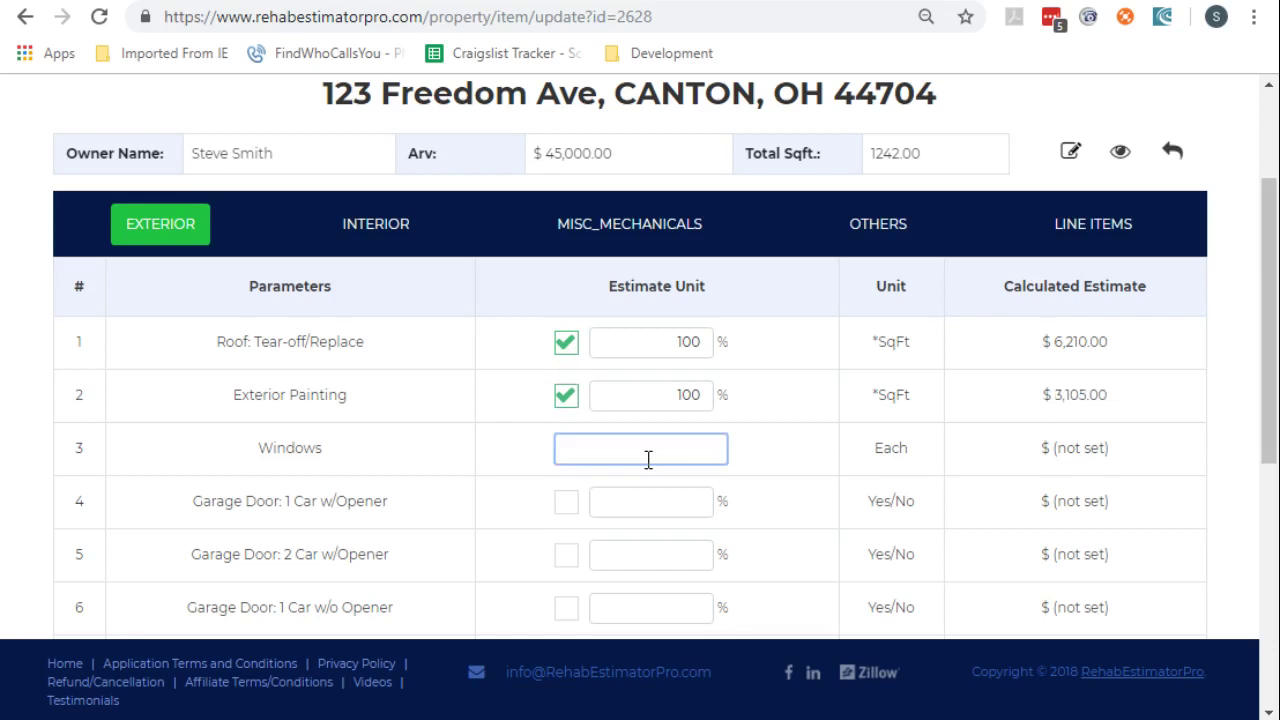
type("4")
left_click(684, 511)
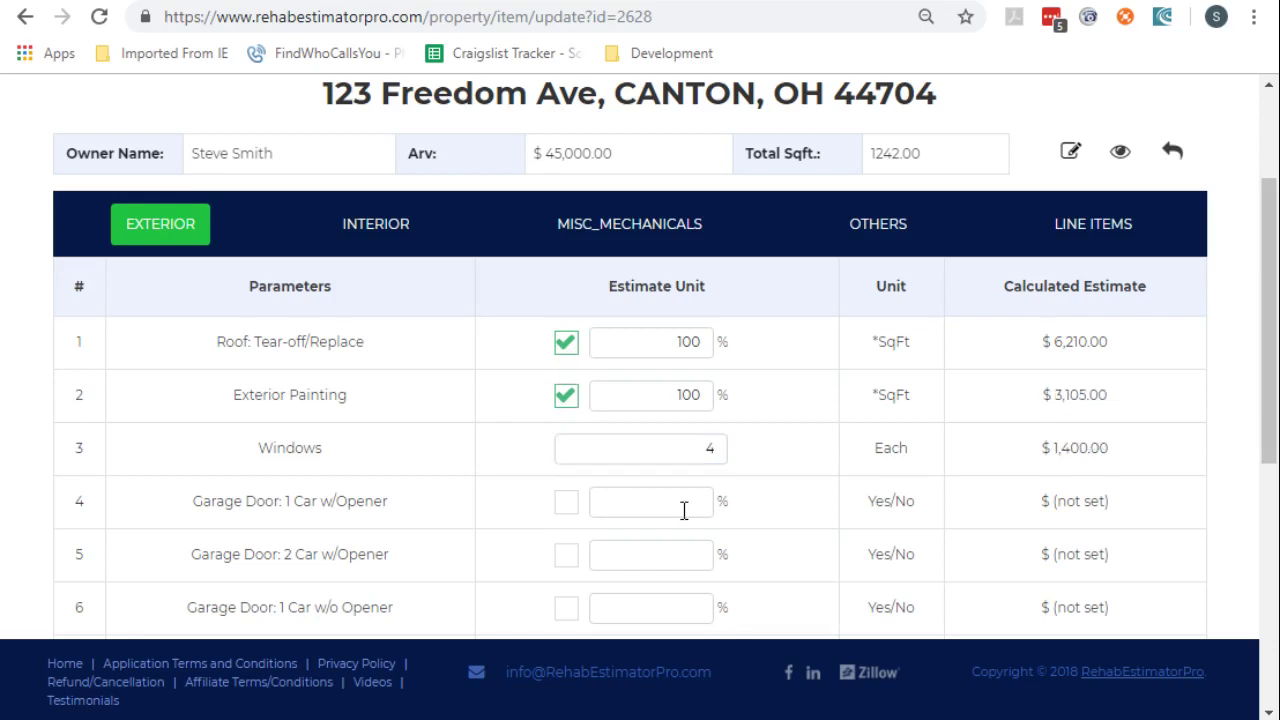
Include light landscaping and cleanup, bringing the repair value to $13,472.25
scroll(684, 511, "down", 2)
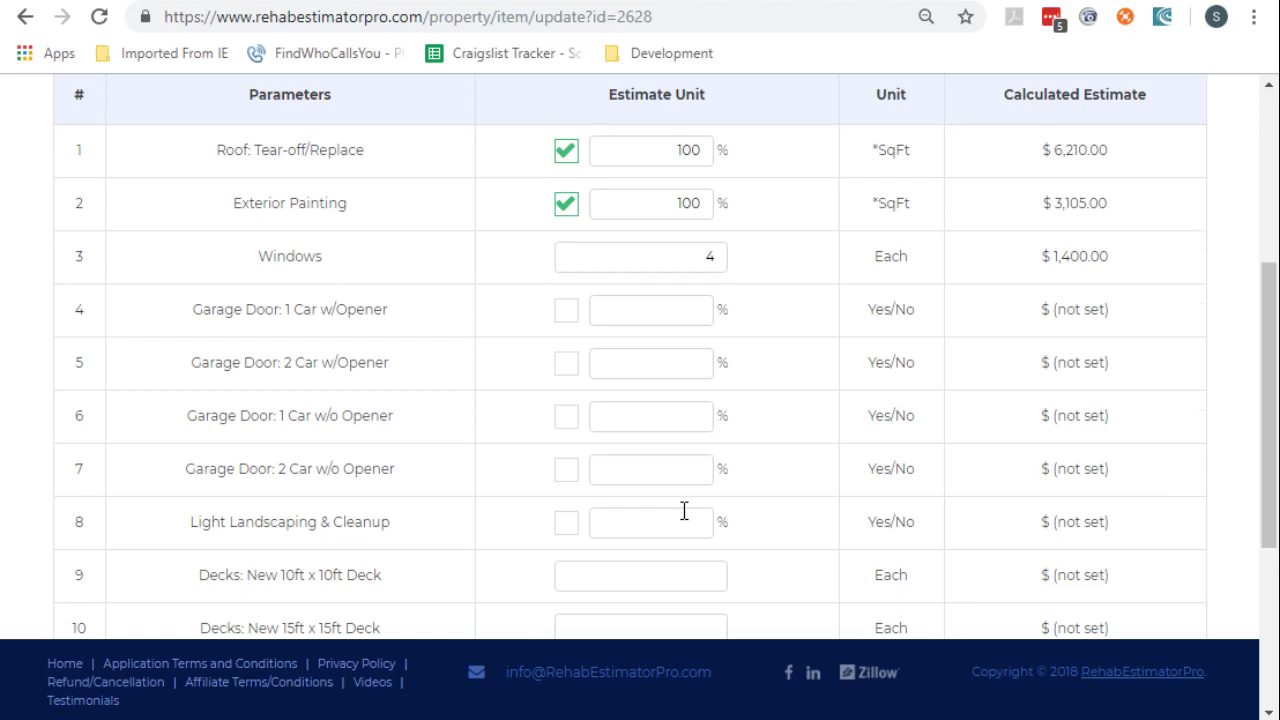
scroll(397, 403, "down", 2)
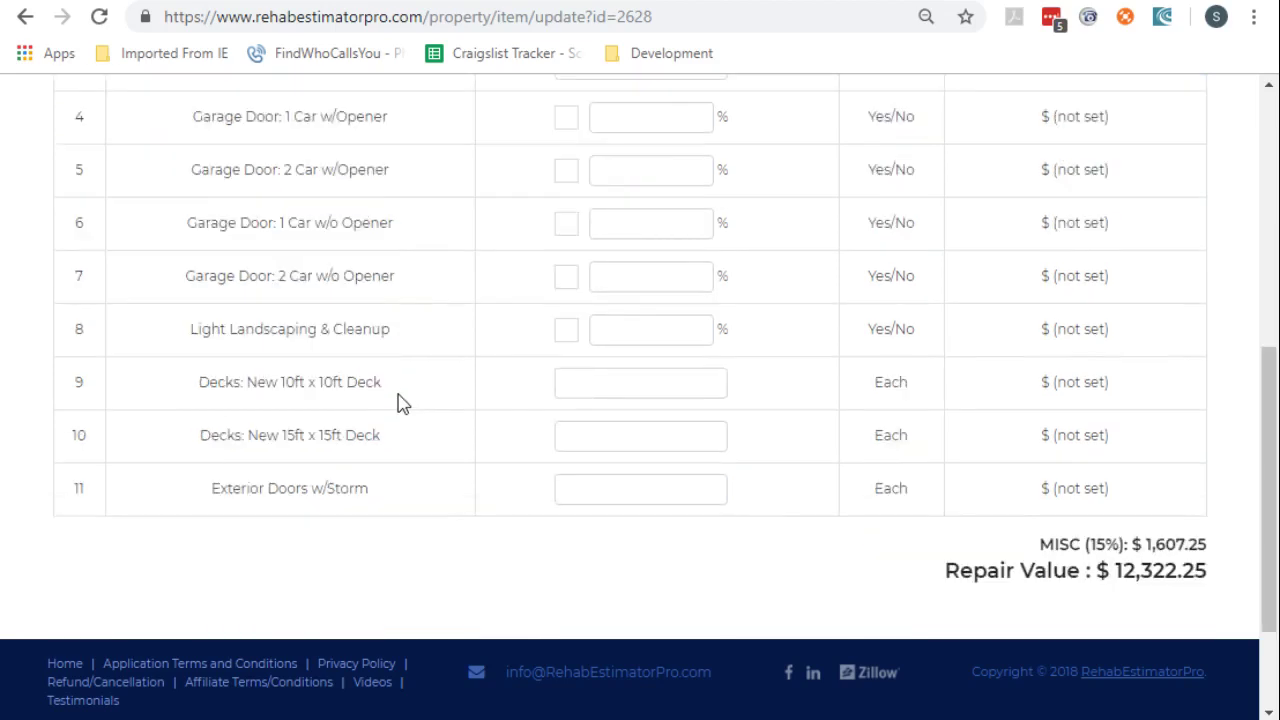
left_click(566, 333)
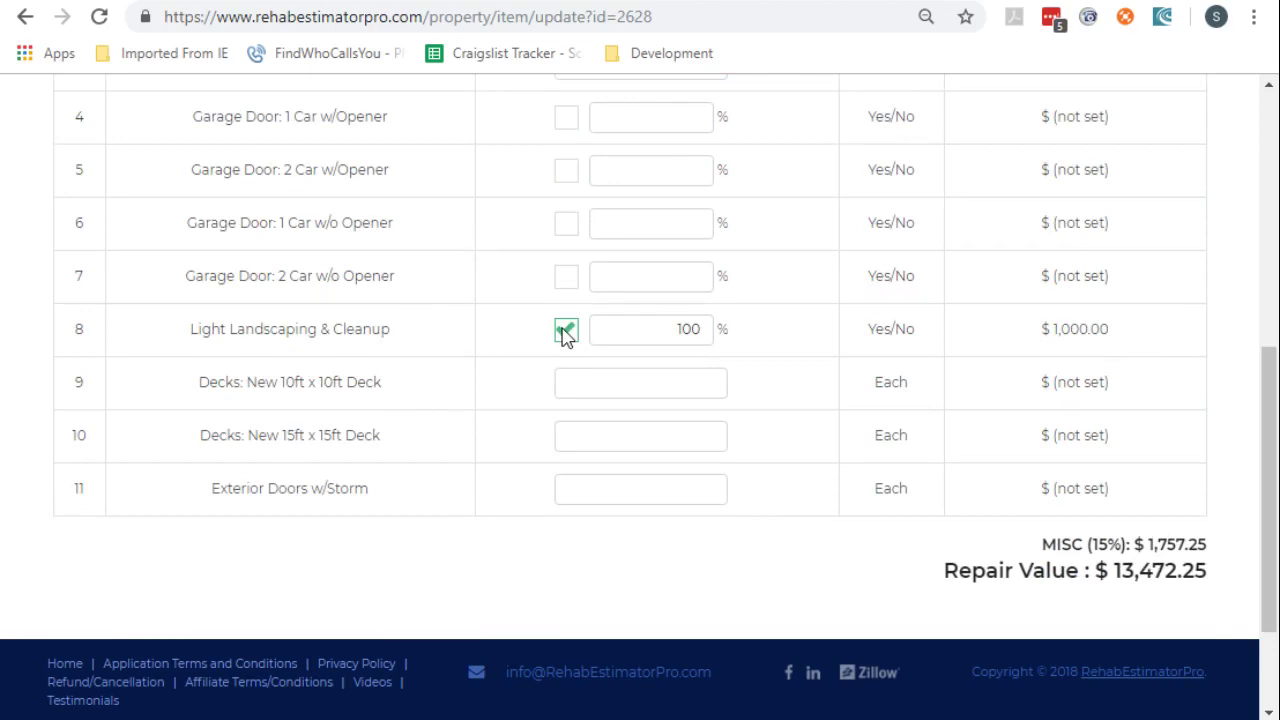
scroll(566, 337, "up", 2)
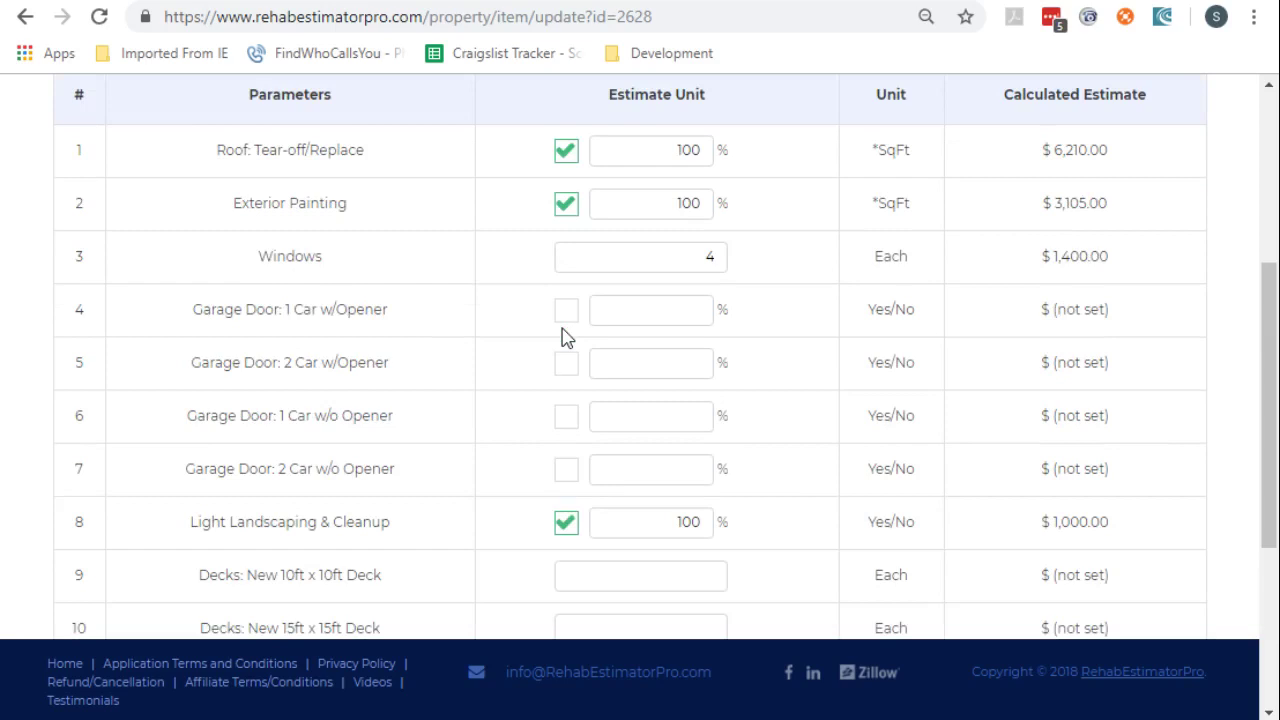
scroll(562, 337, "up", 2)
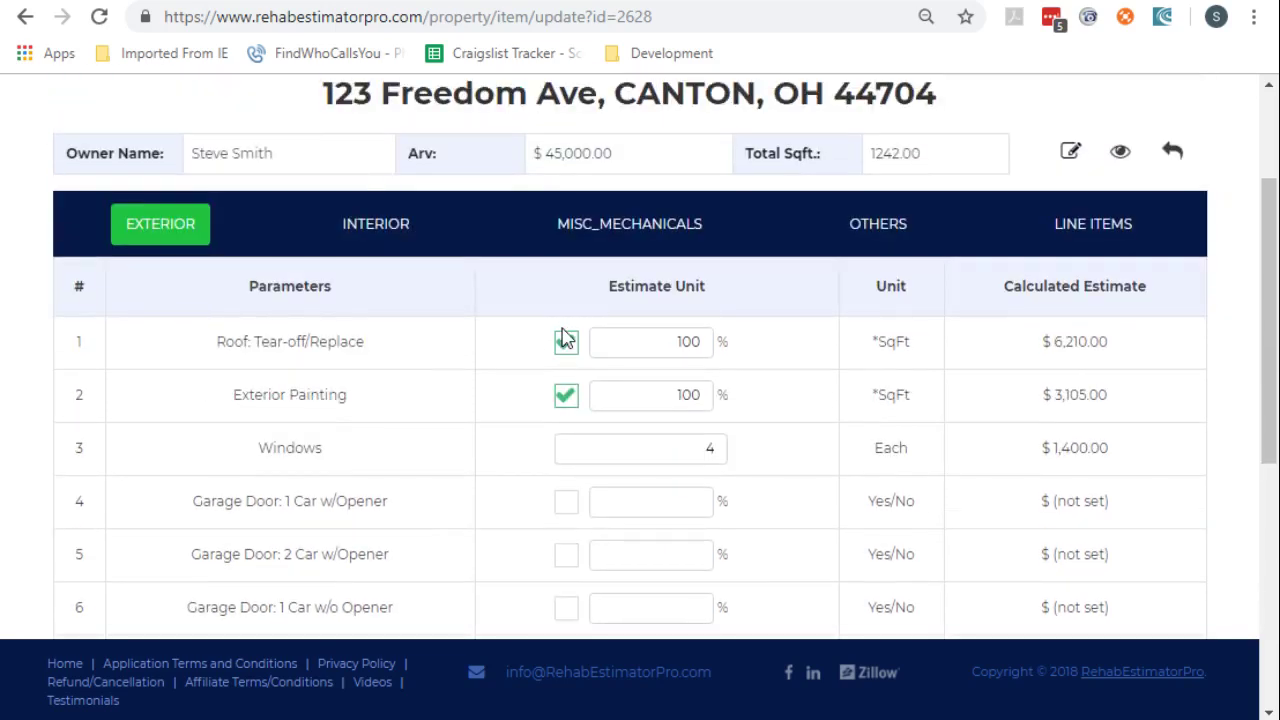
Include interior painting and flooring and tilework in the interior estimate
left_click(370, 226)
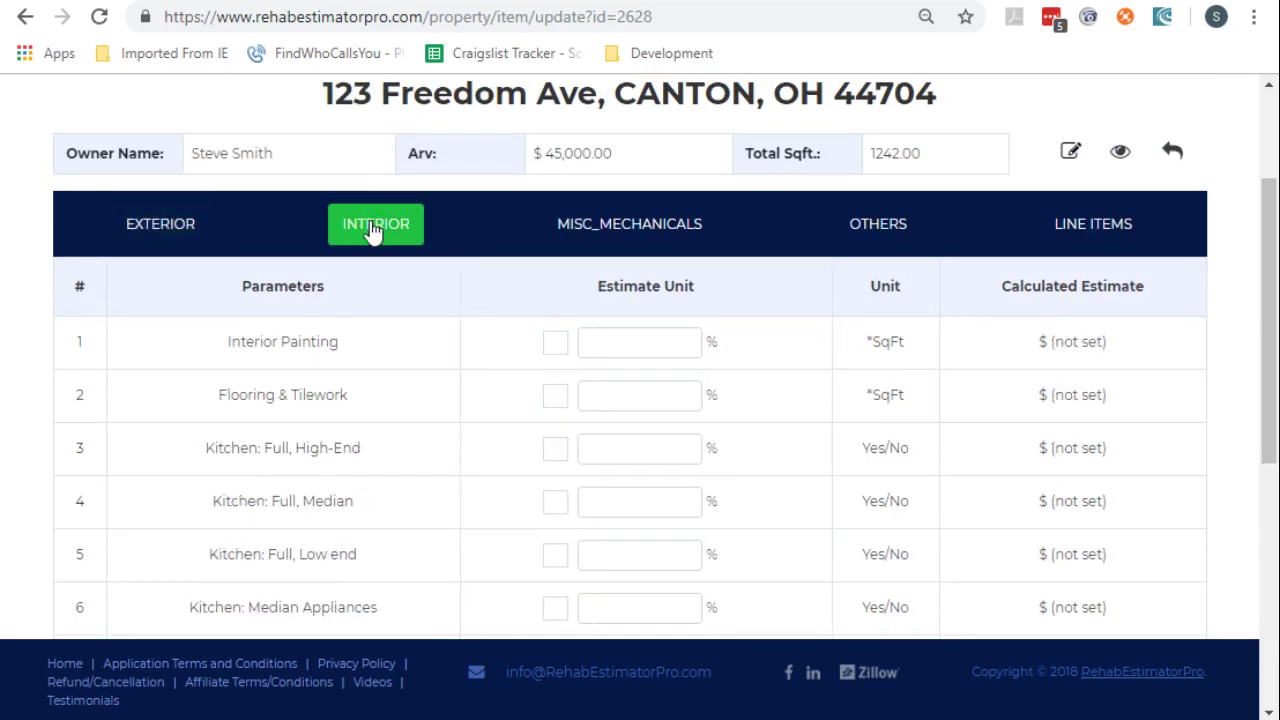
left_click(555, 345)
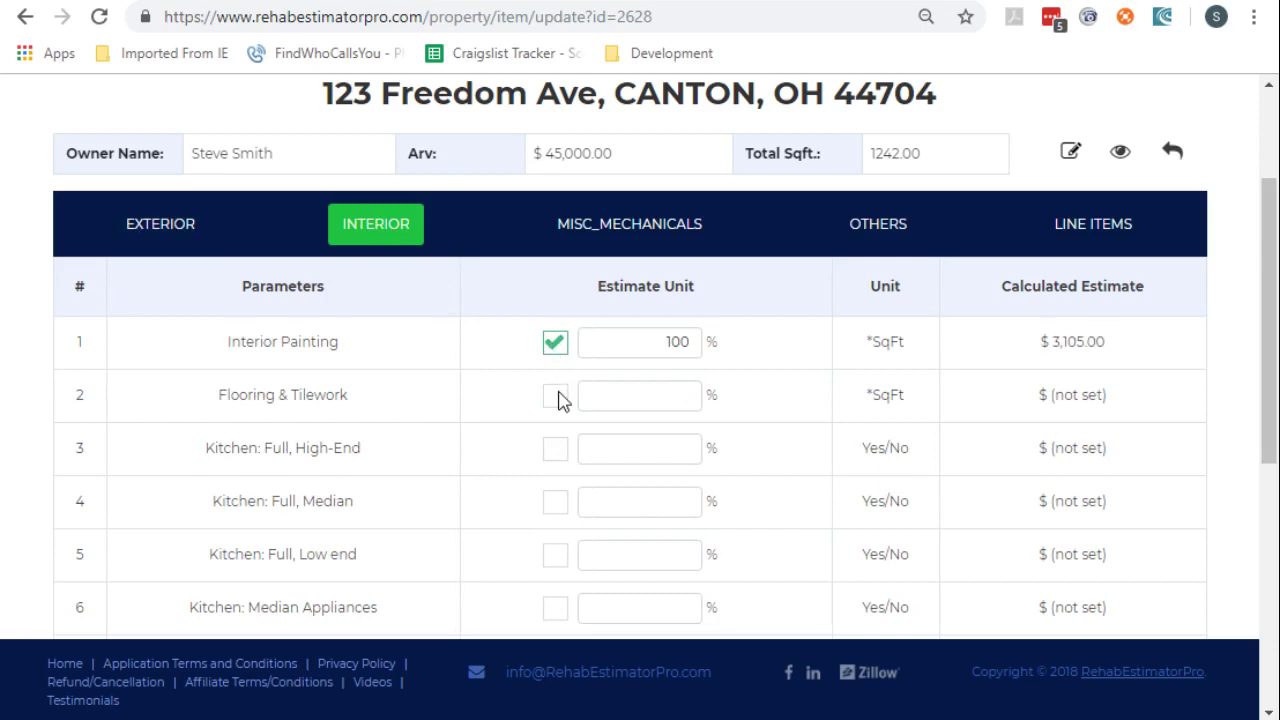
left_click(557, 398)
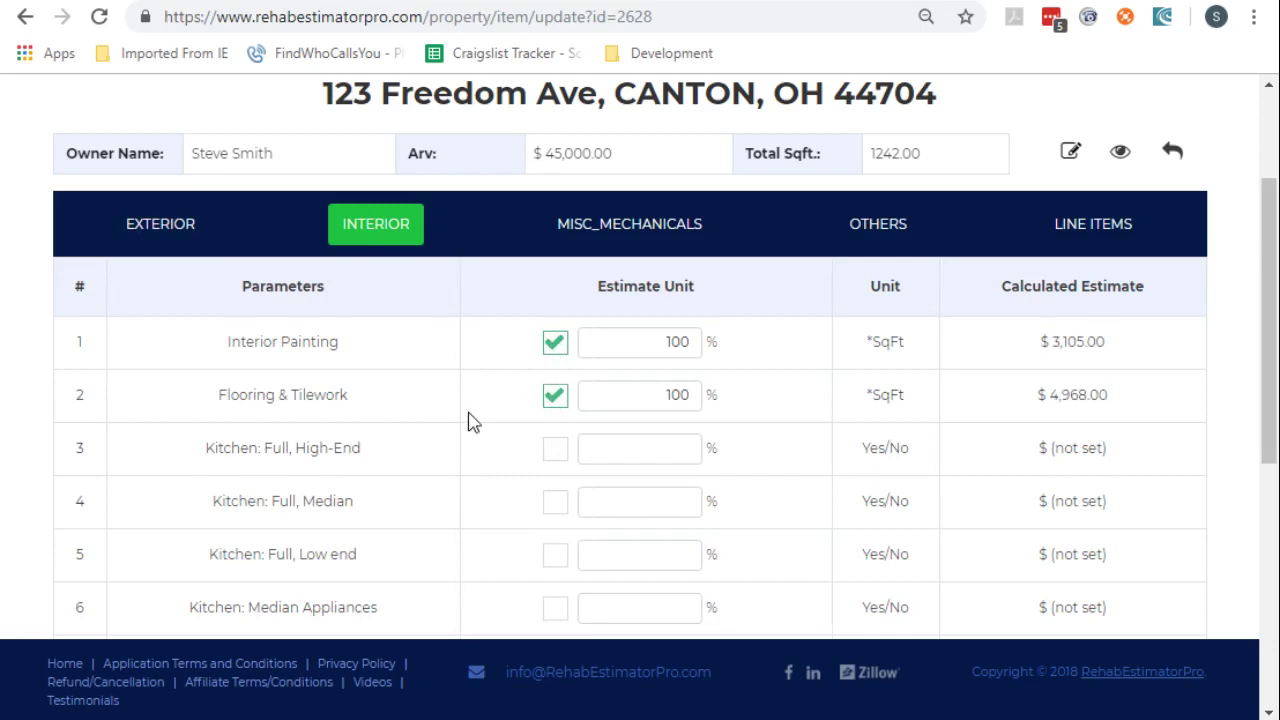
scroll(468, 421, "down", 2)
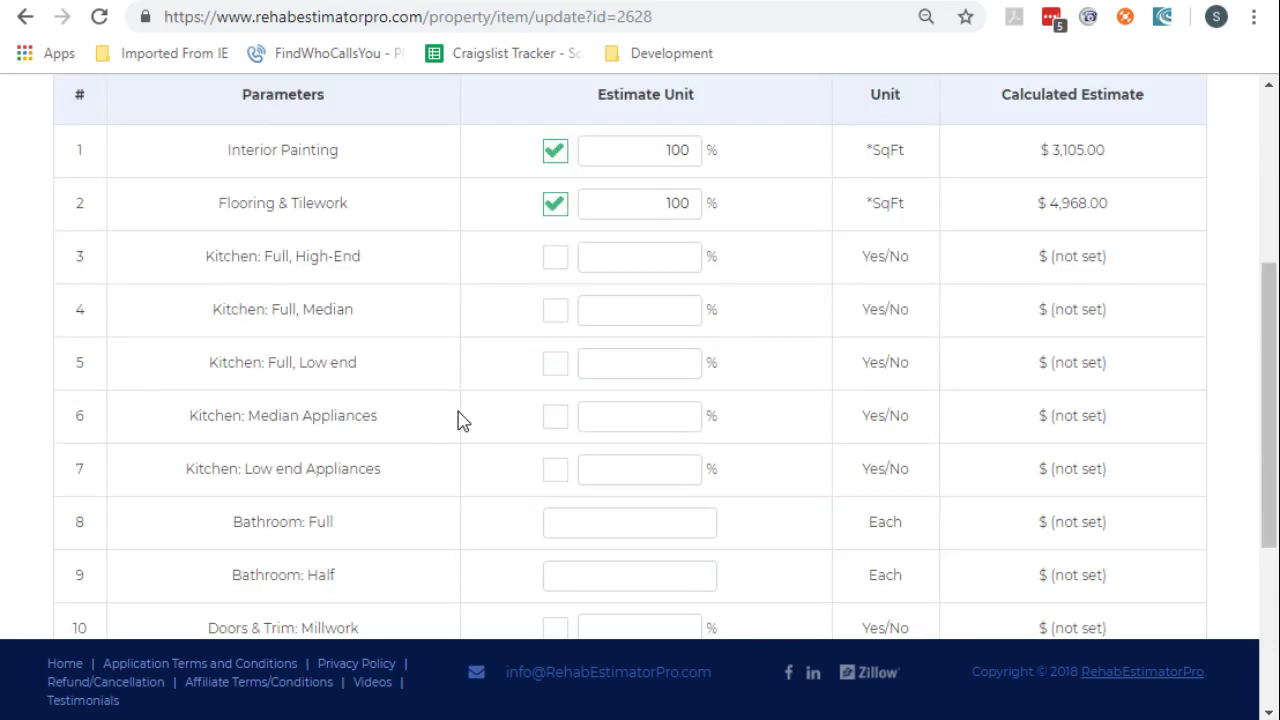
scroll(462, 420, "down", 2)
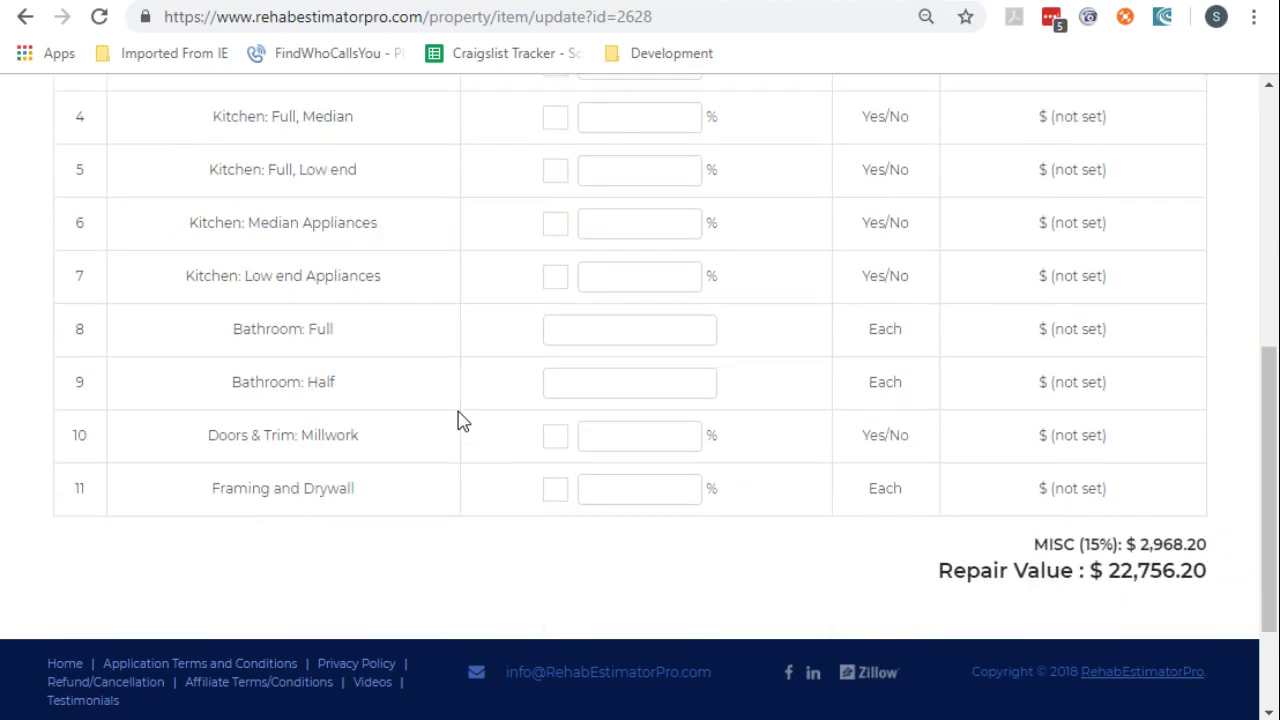
Add 1 half bathroom, raising repairs to $25,631.20, and bring up the misc and mechanical items
left_click(673, 385)
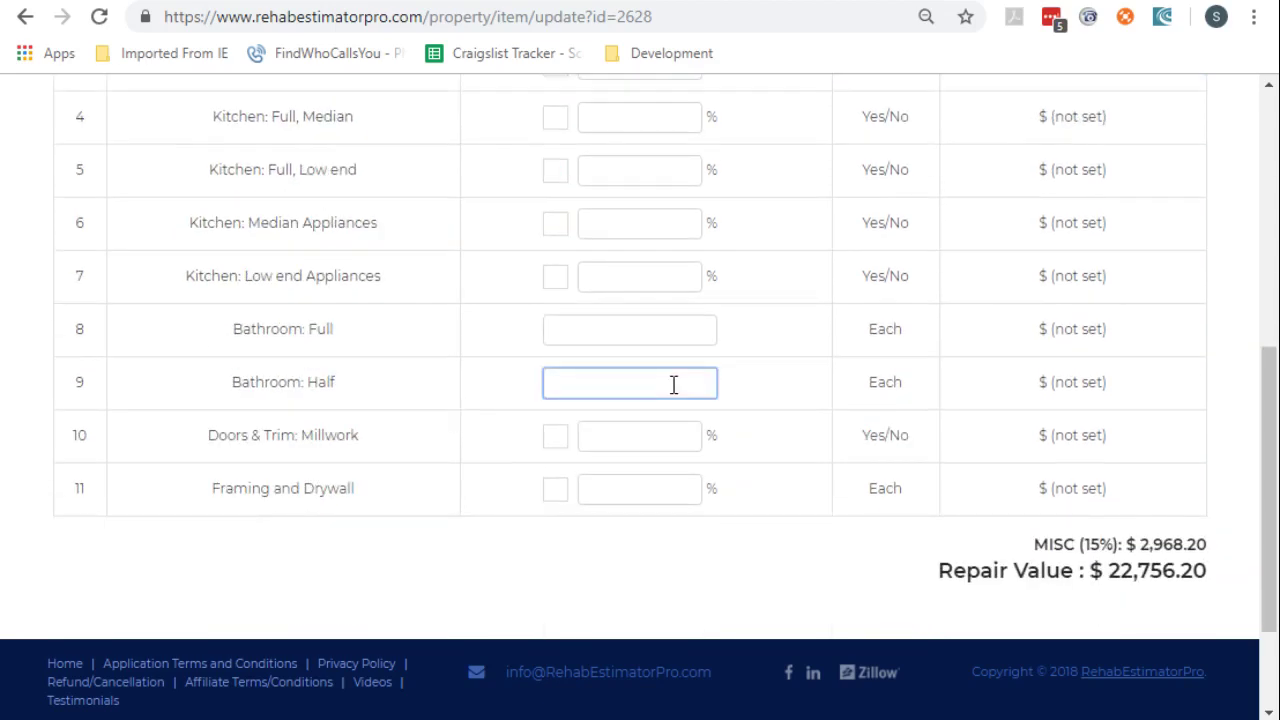
type("1")
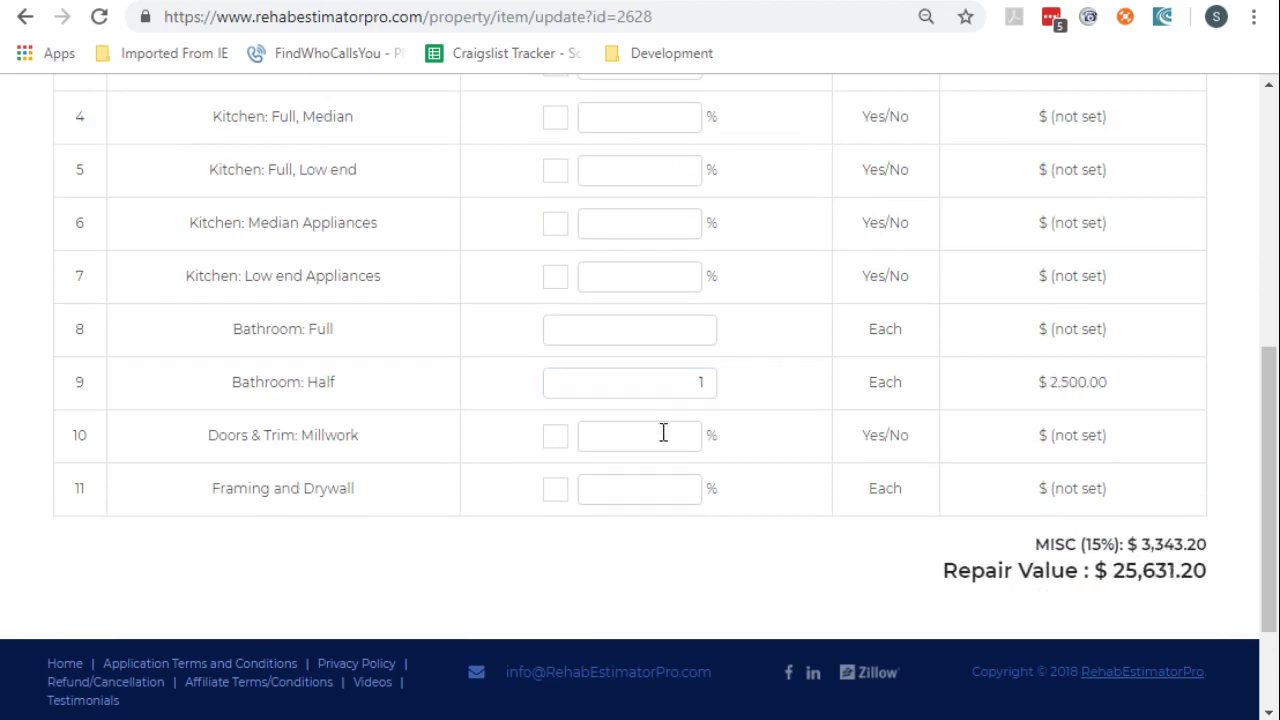
scroll(663, 432, "down", 2)
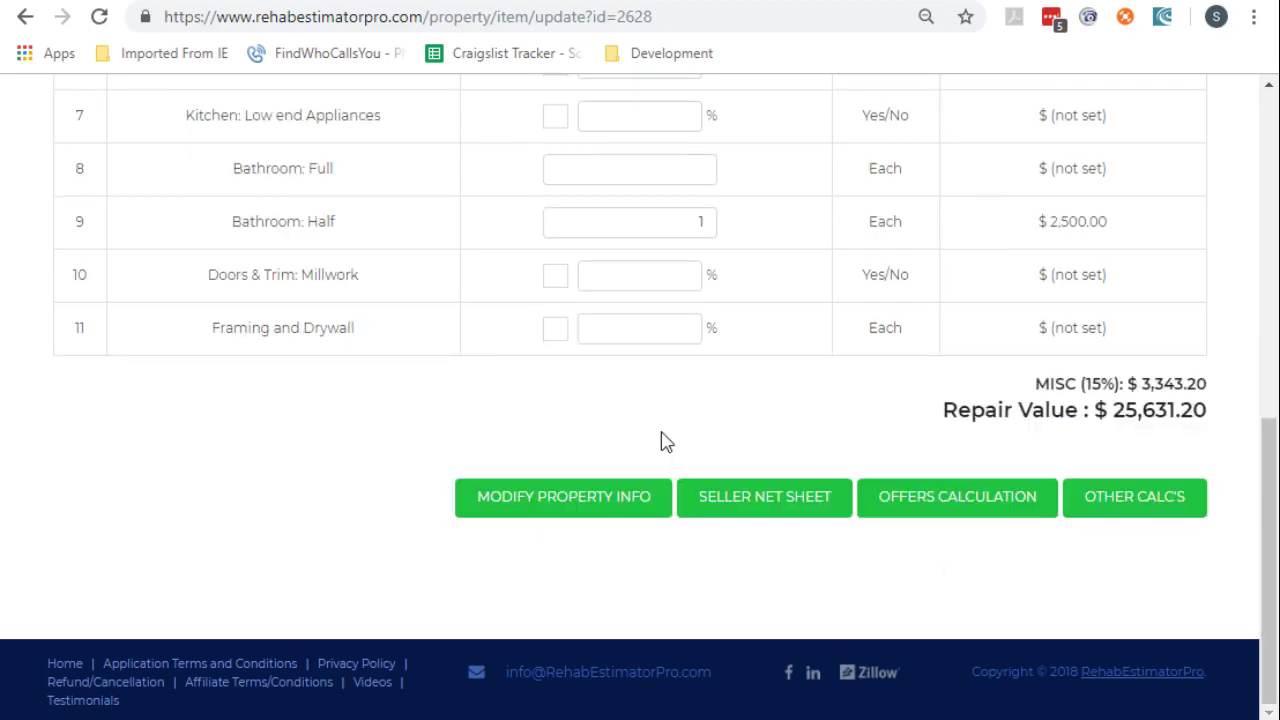
scroll(660, 440, "up", 6)
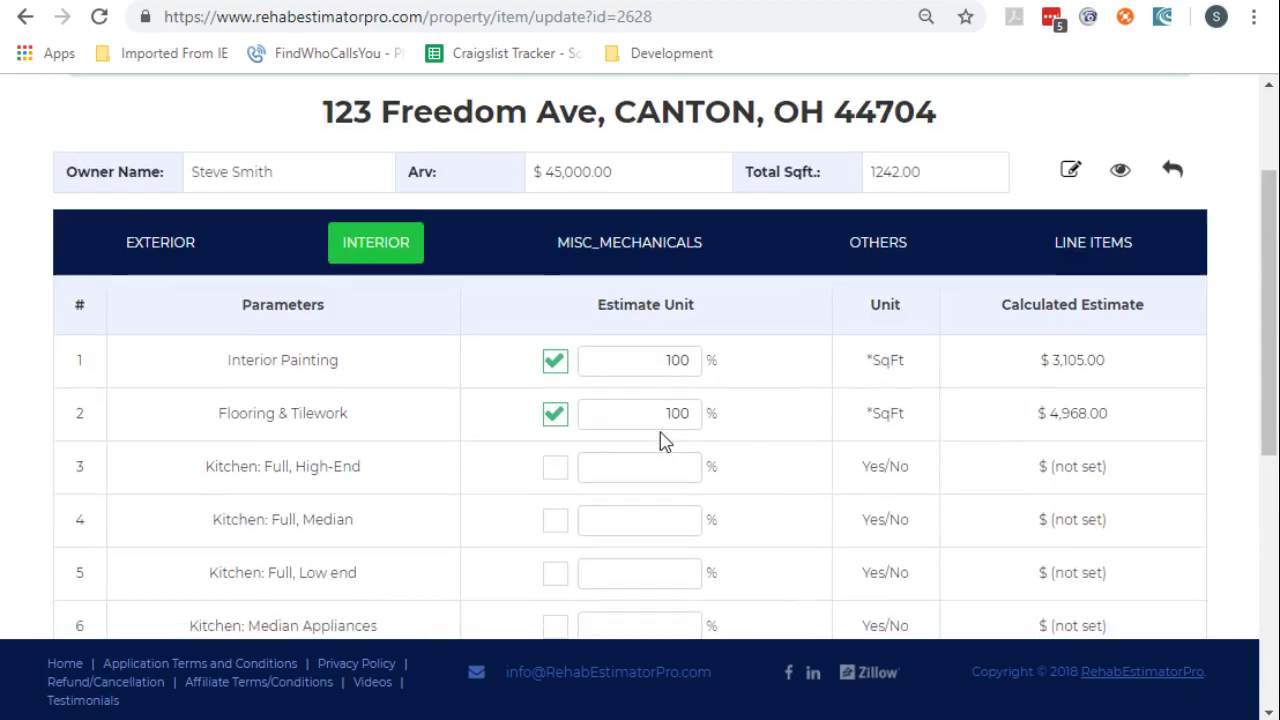
left_click(638, 258)
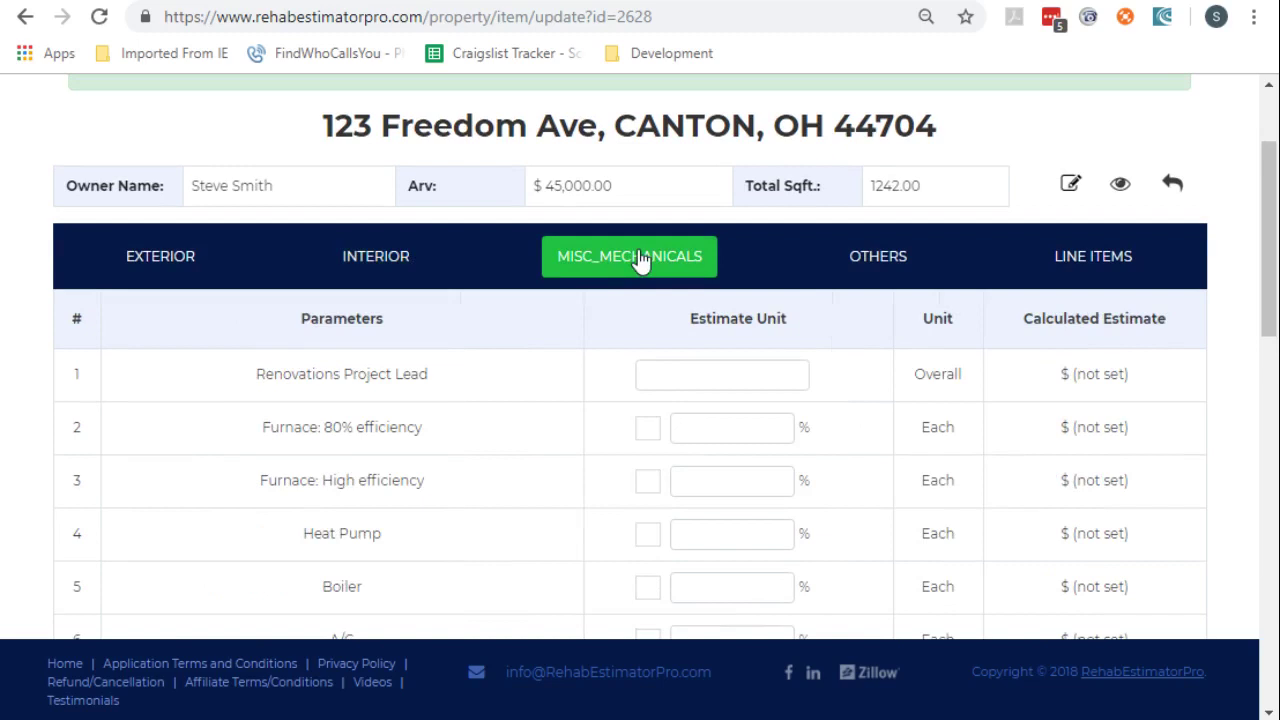
Include the Hot Water Heater at 100% ($800), raising the repair value to $26,551.20
scroll(477, 418, "down", 2)
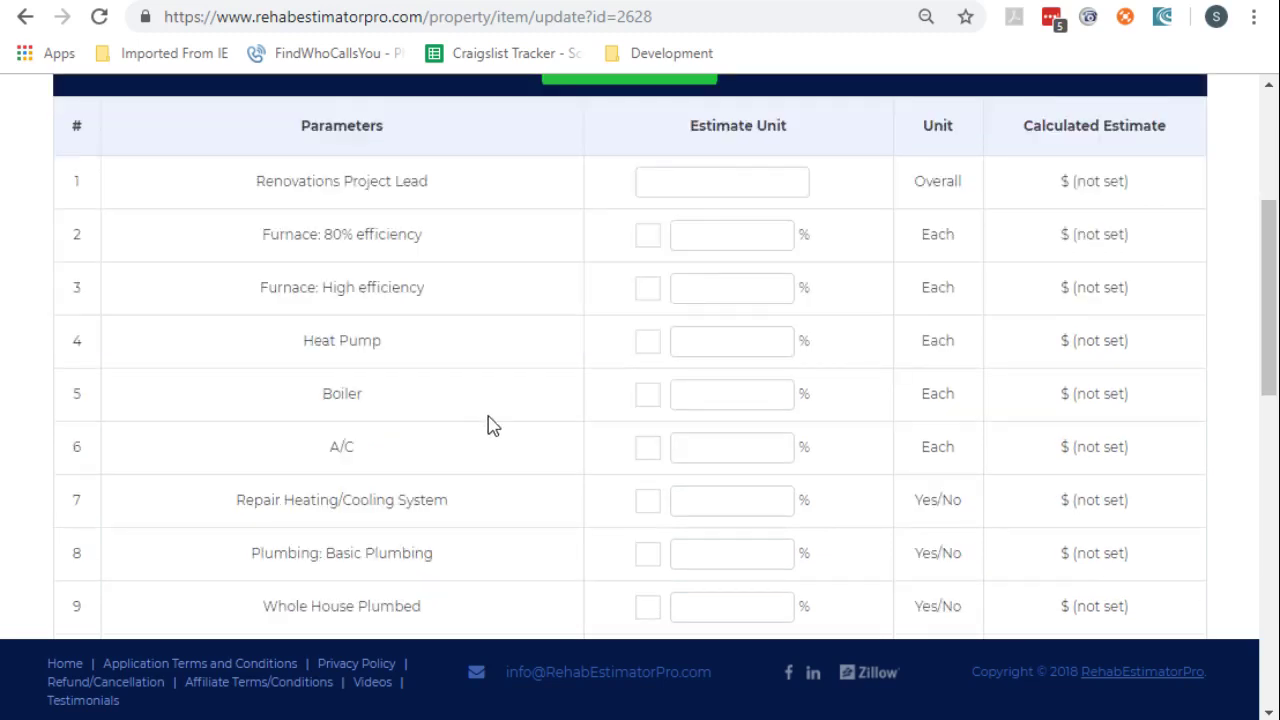
scroll(490, 422, "down", 2)
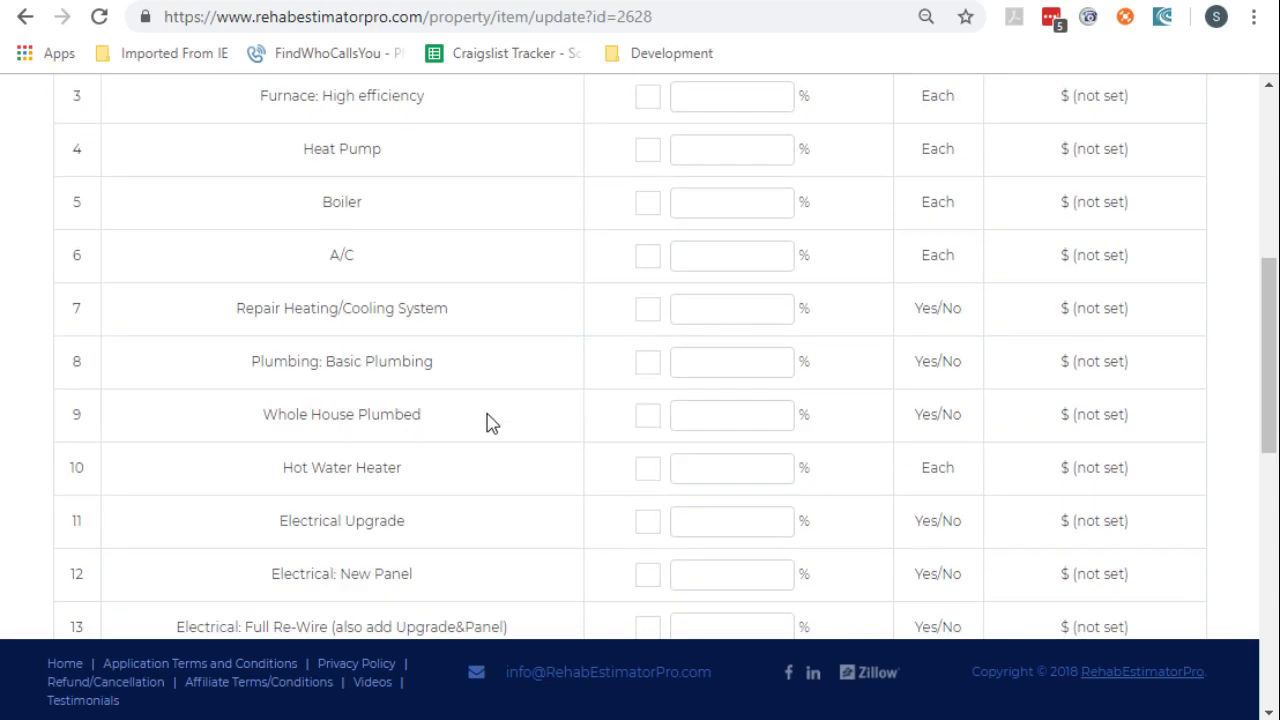
scroll(655, 333, "down", 2)
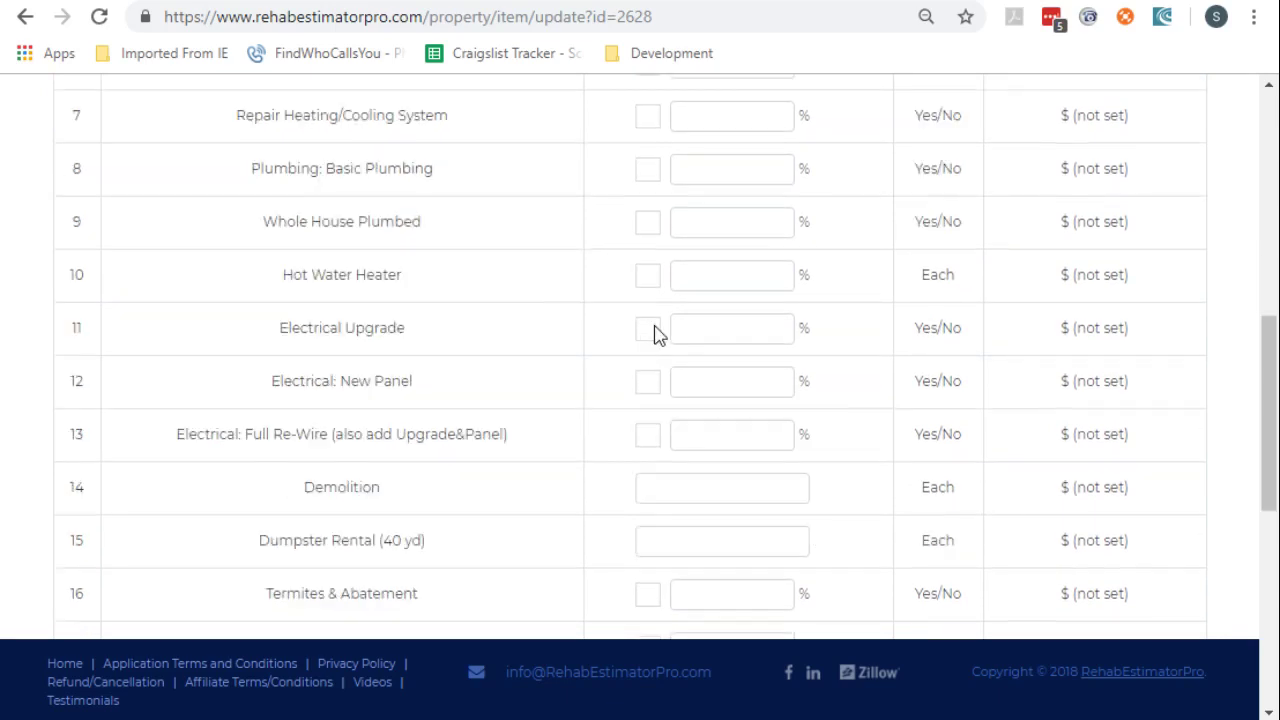
left_click(647, 276)
scroll(748, 348, "down", 6)
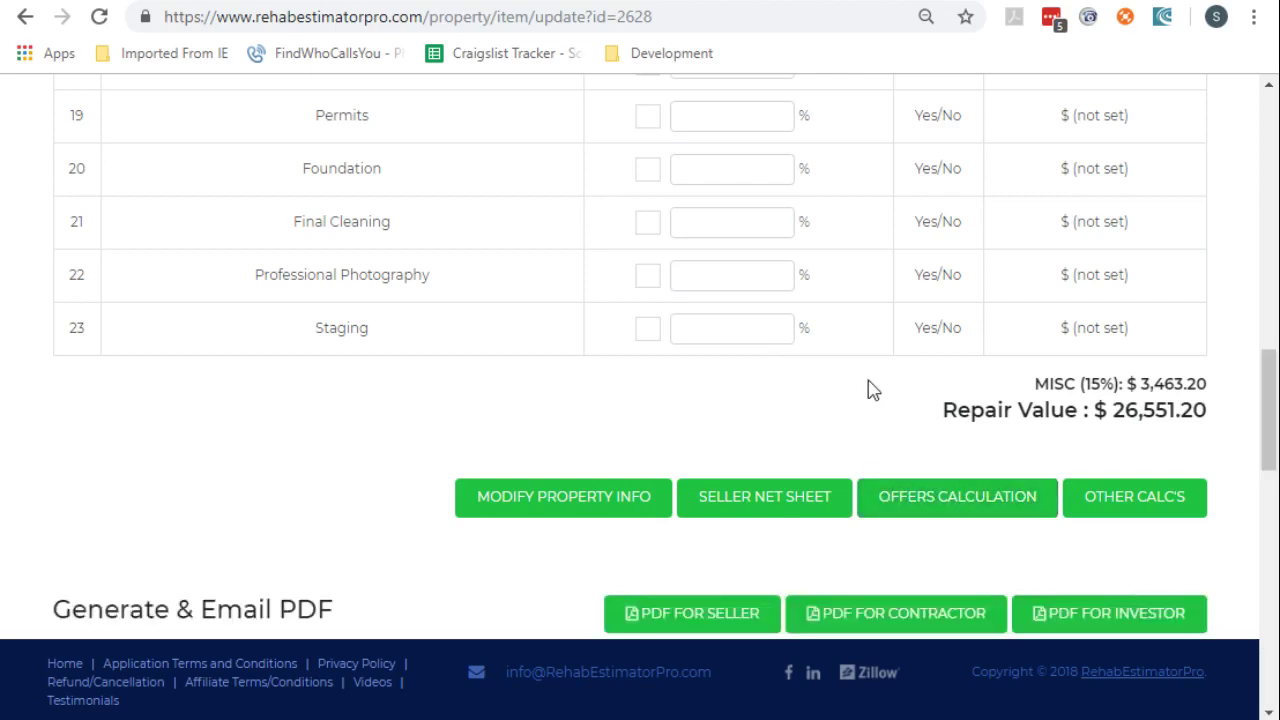
scroll(884, 378, "down", 2)
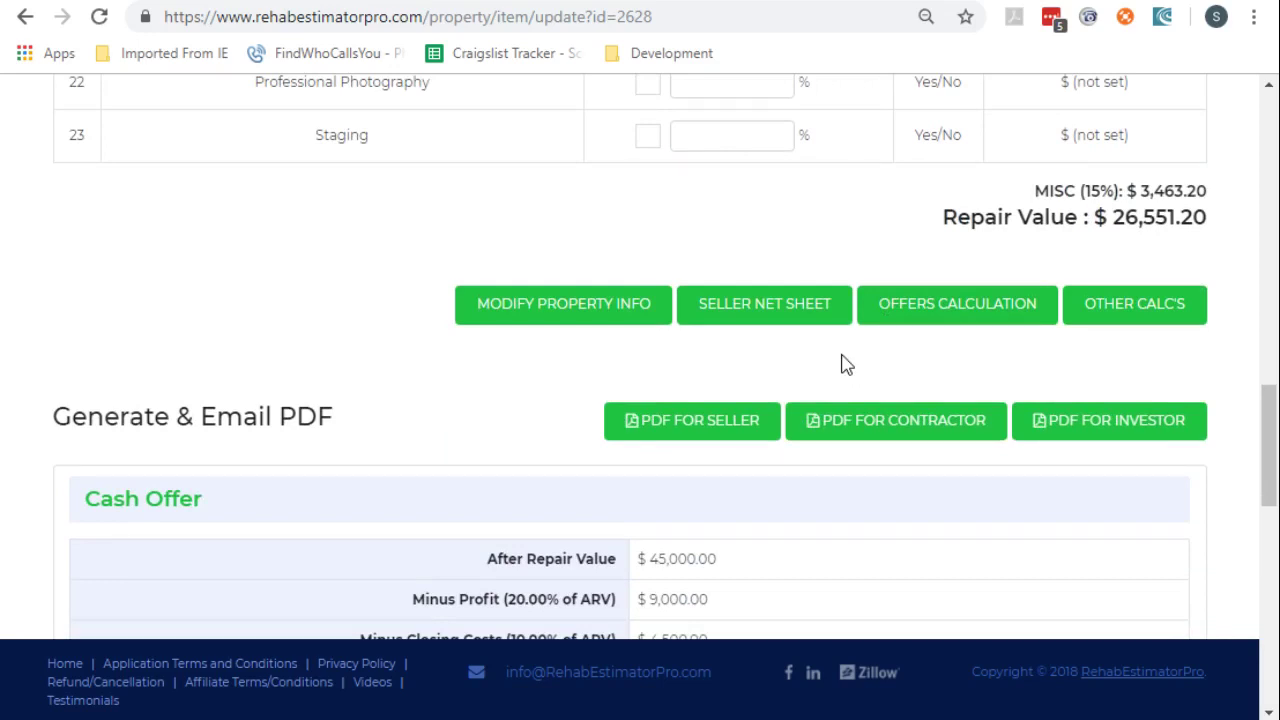
scroll(840, 365, "down", 4)
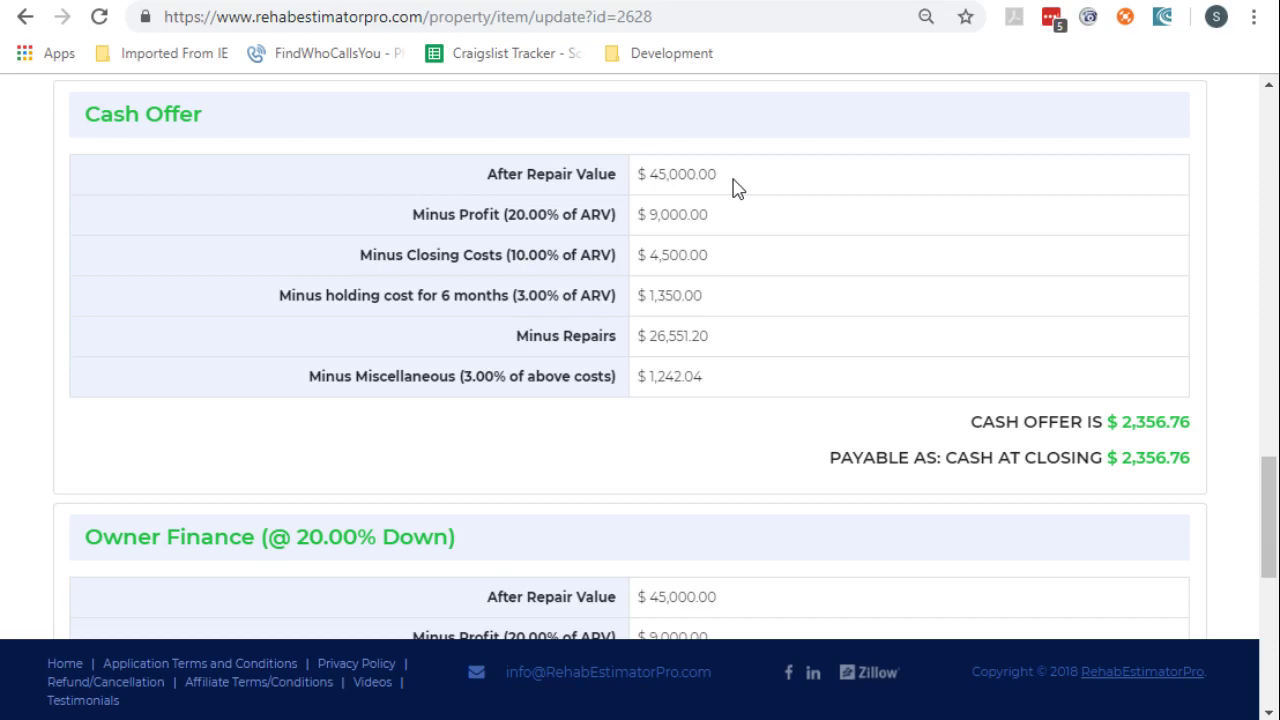
scroll(682, 297, "down", 2)
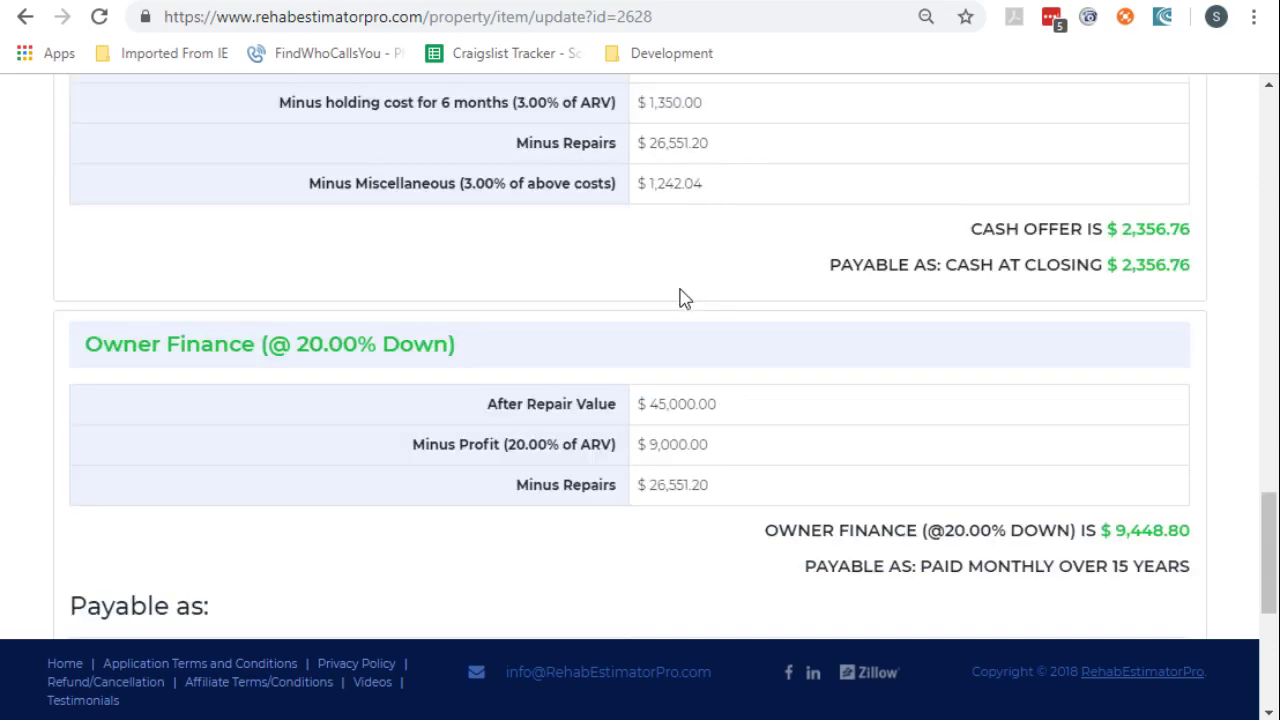
scroll(682, 297, "down", 2)
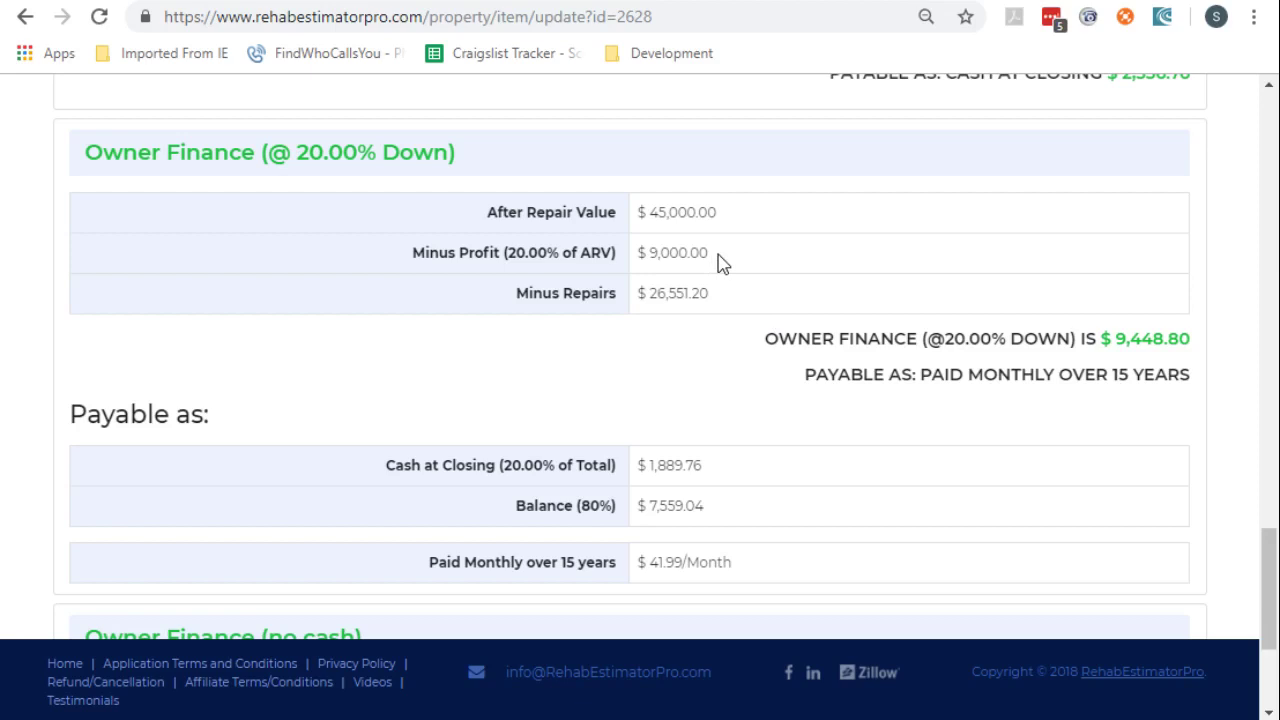
left_click_drag(706, 466, 639, 470)
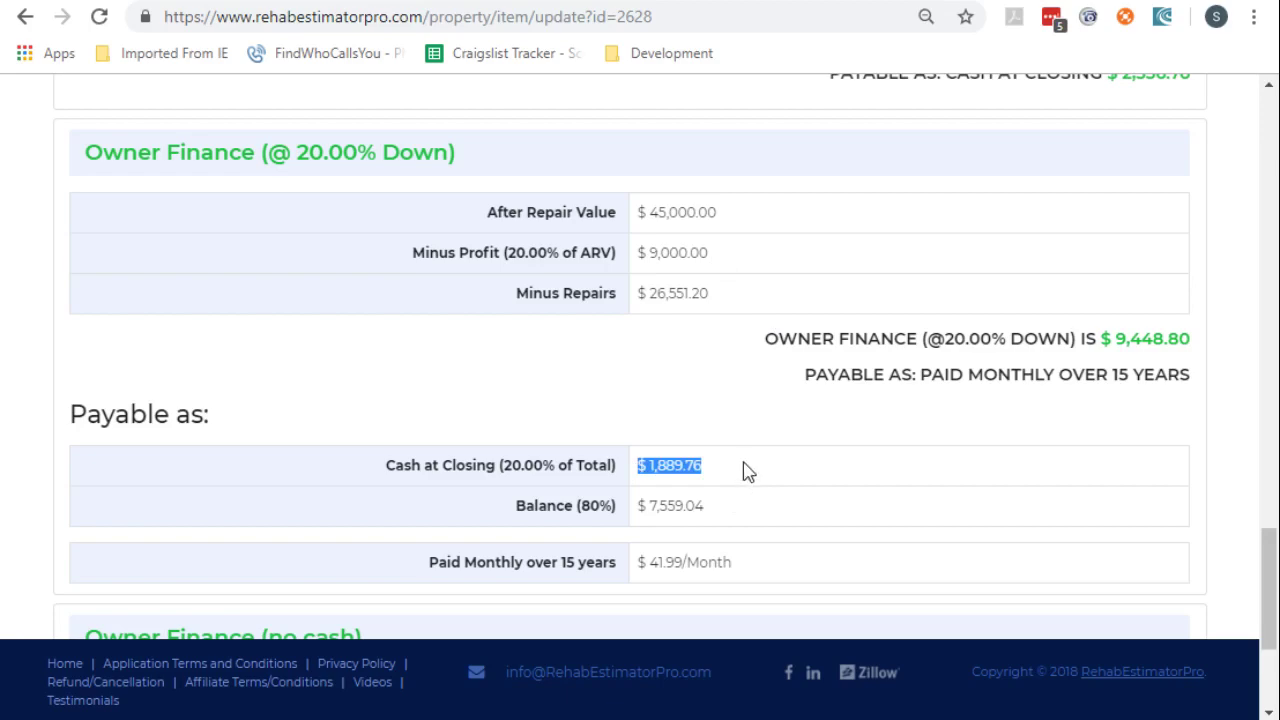
scroll(748, 472, "down", 2)
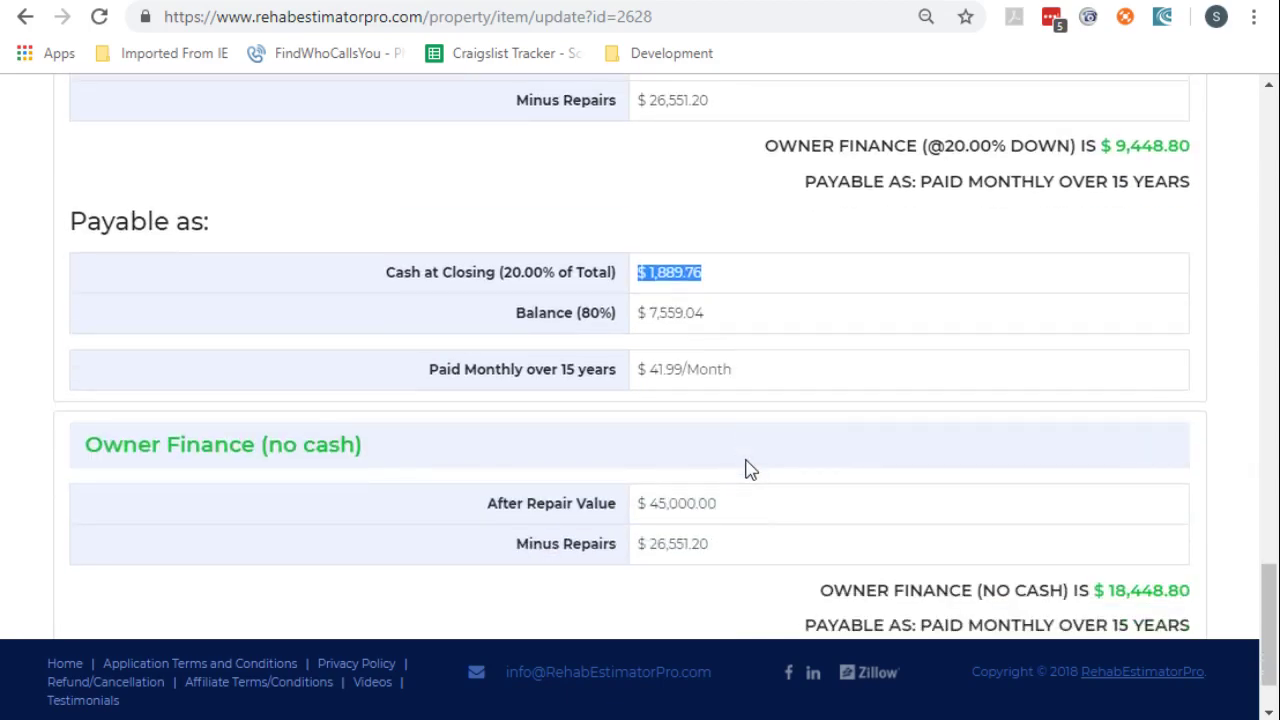
scroll(750, 470, "down", 1)
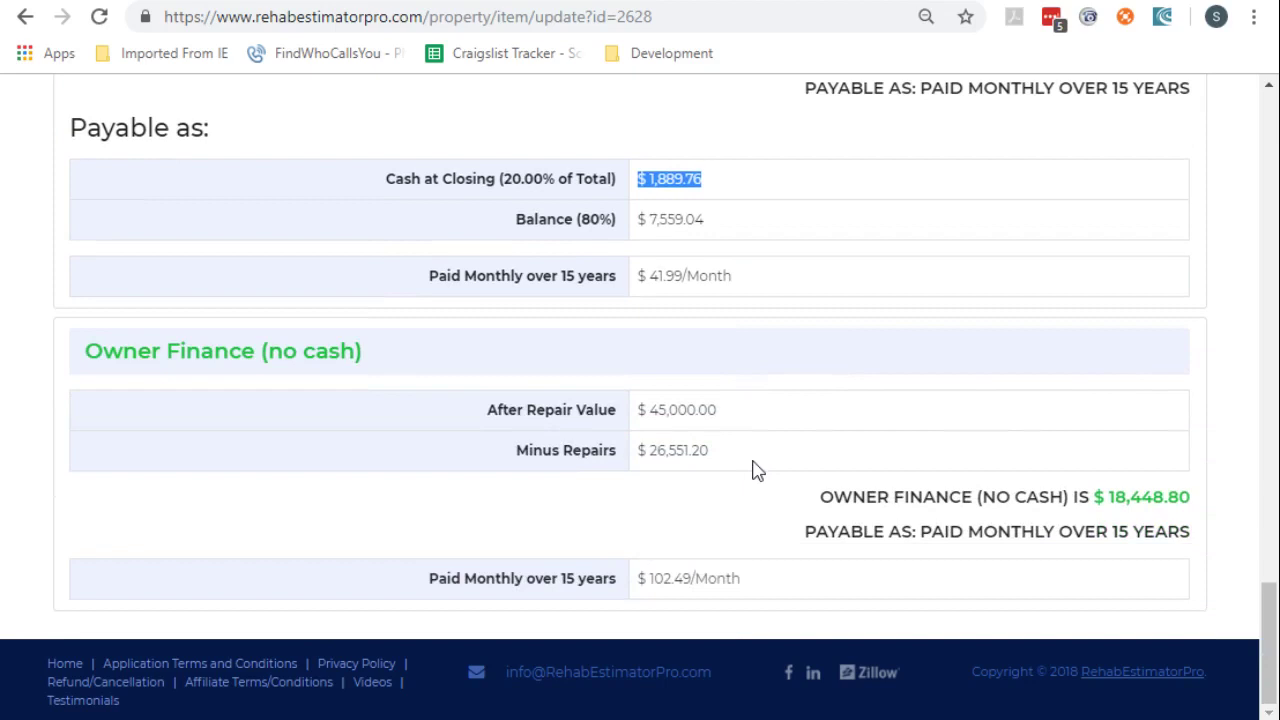
left_click_drag(1190, 497, 1088, 497)
left_click(831, 497)
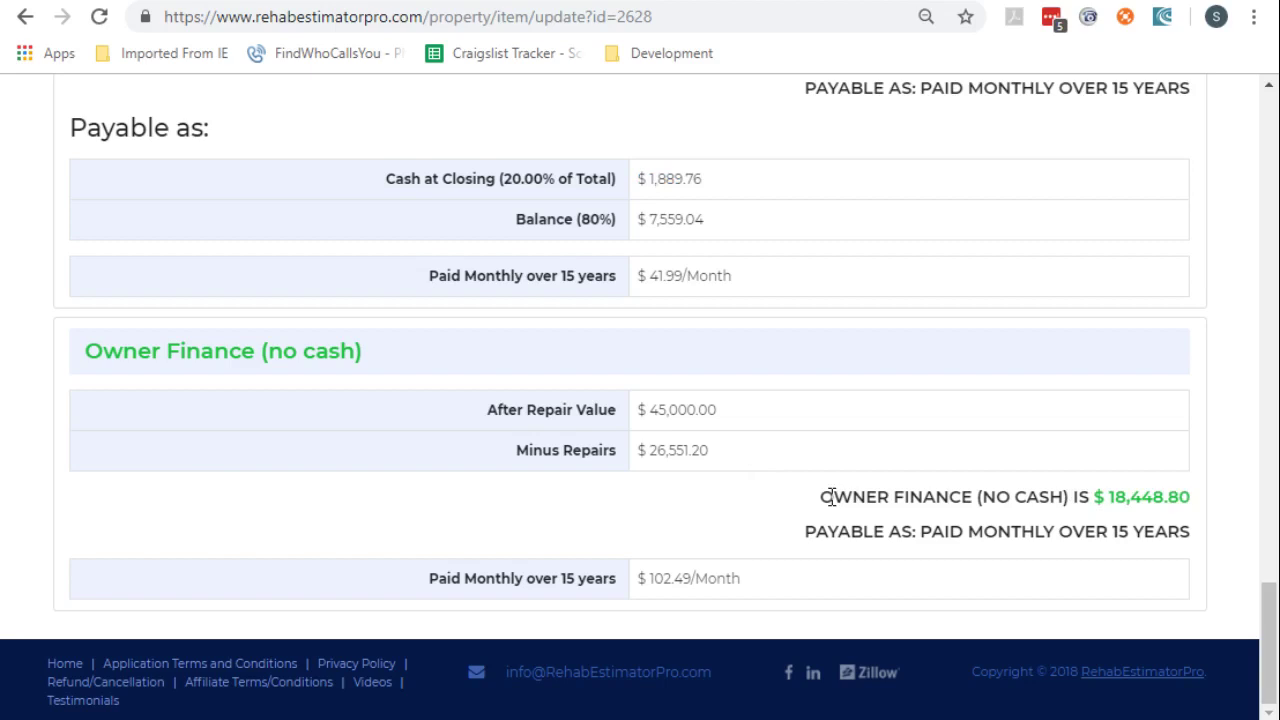
scroll(737, 505, "up", 10)
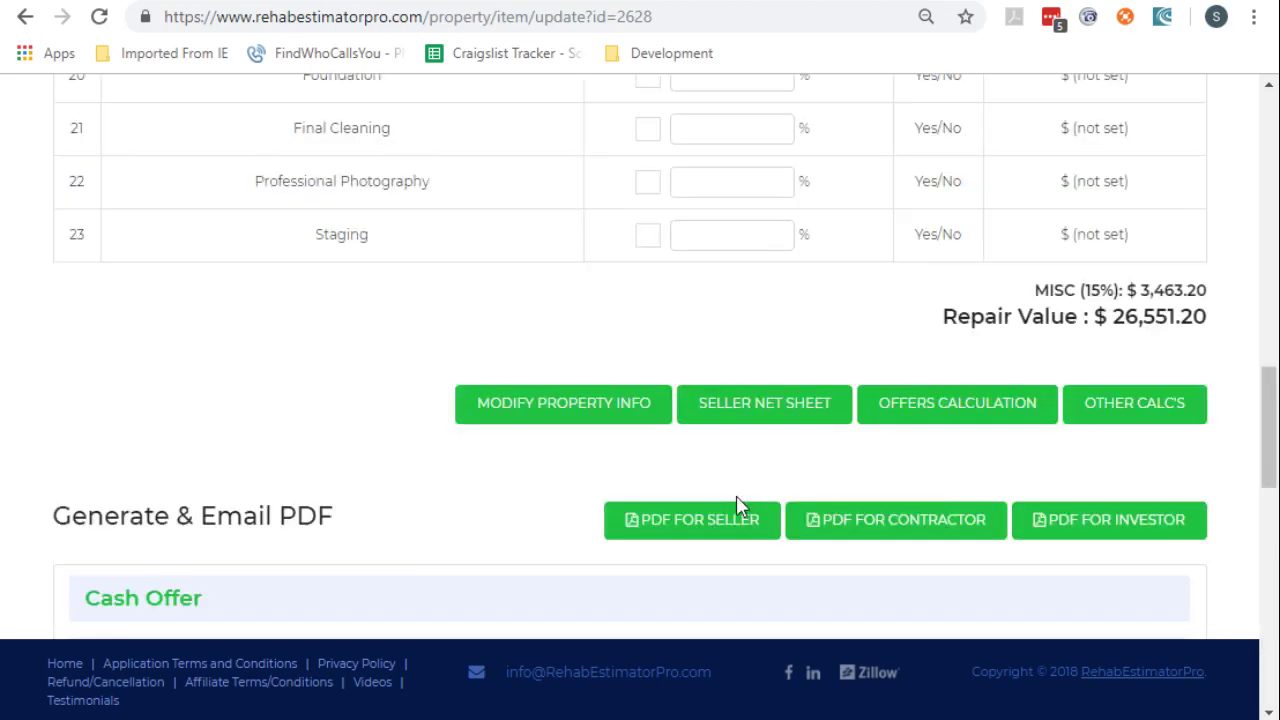
Build a seller PDF with Offer details, Repair Estimate and Purchase Contract, omitting the Seller Net Sheet
left_click(686, 530)
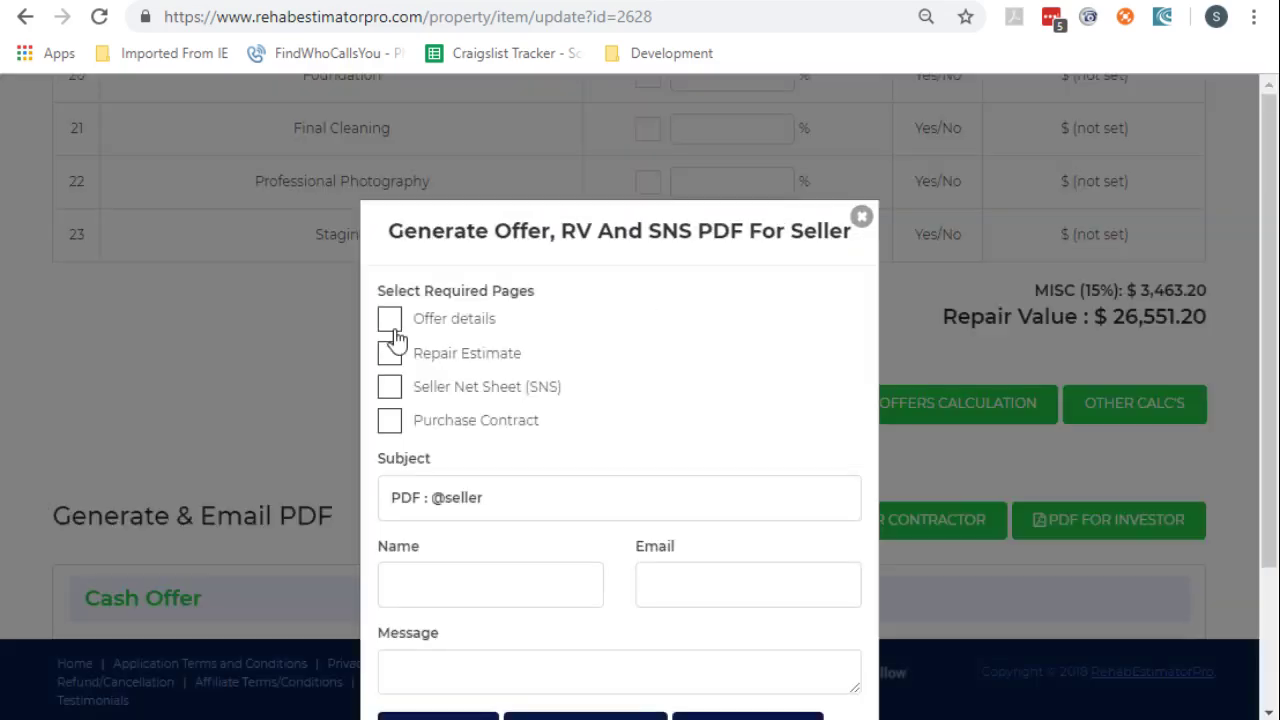
left_click(392, 324)
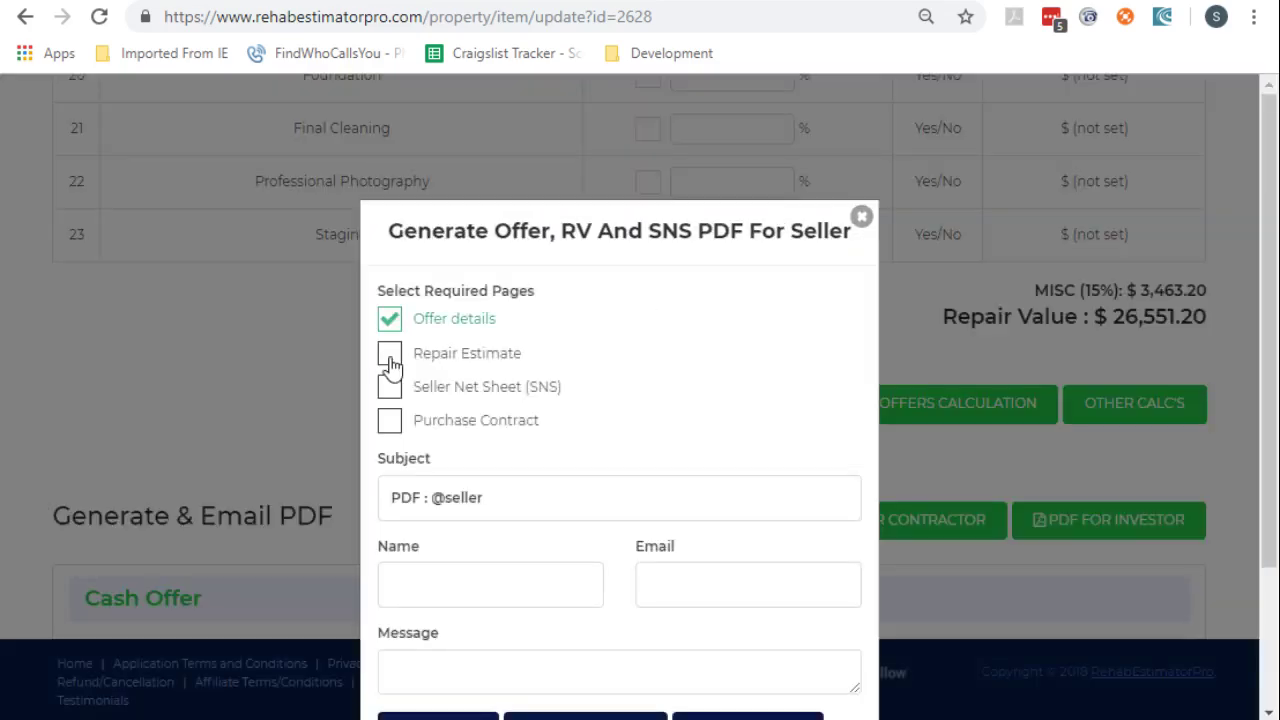
left_click(392, 366)
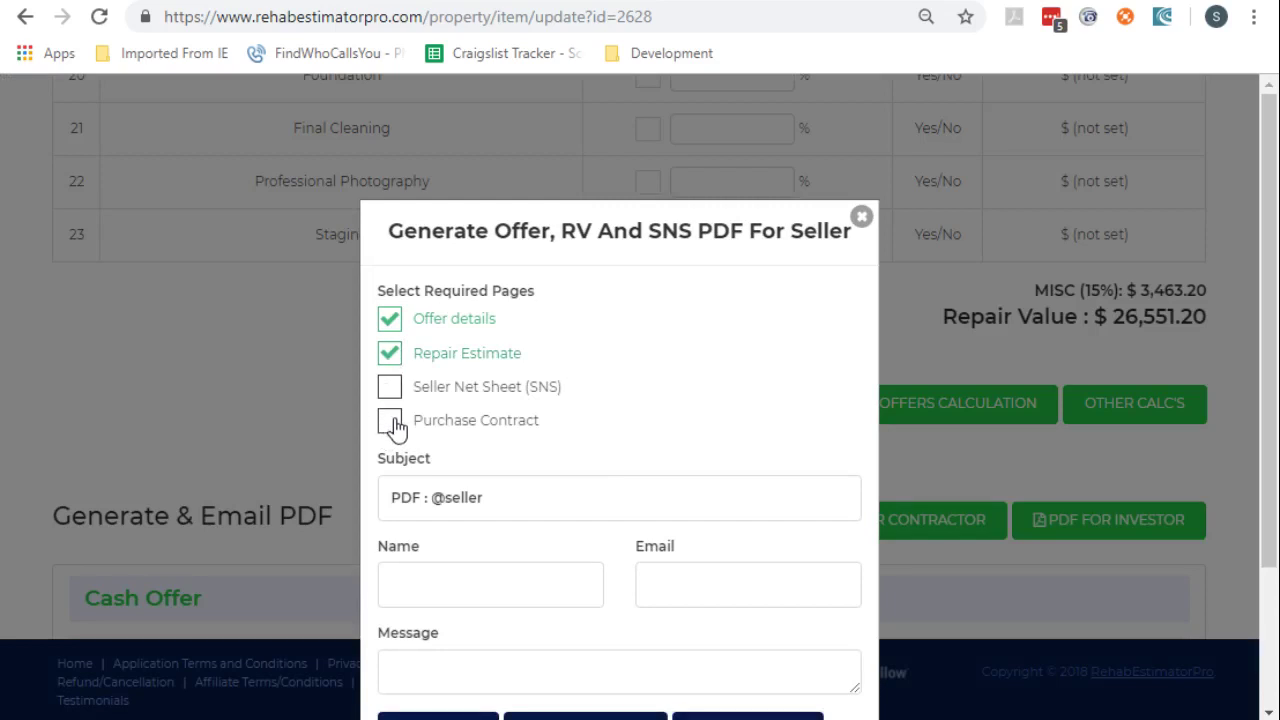
left_click(391, 427)
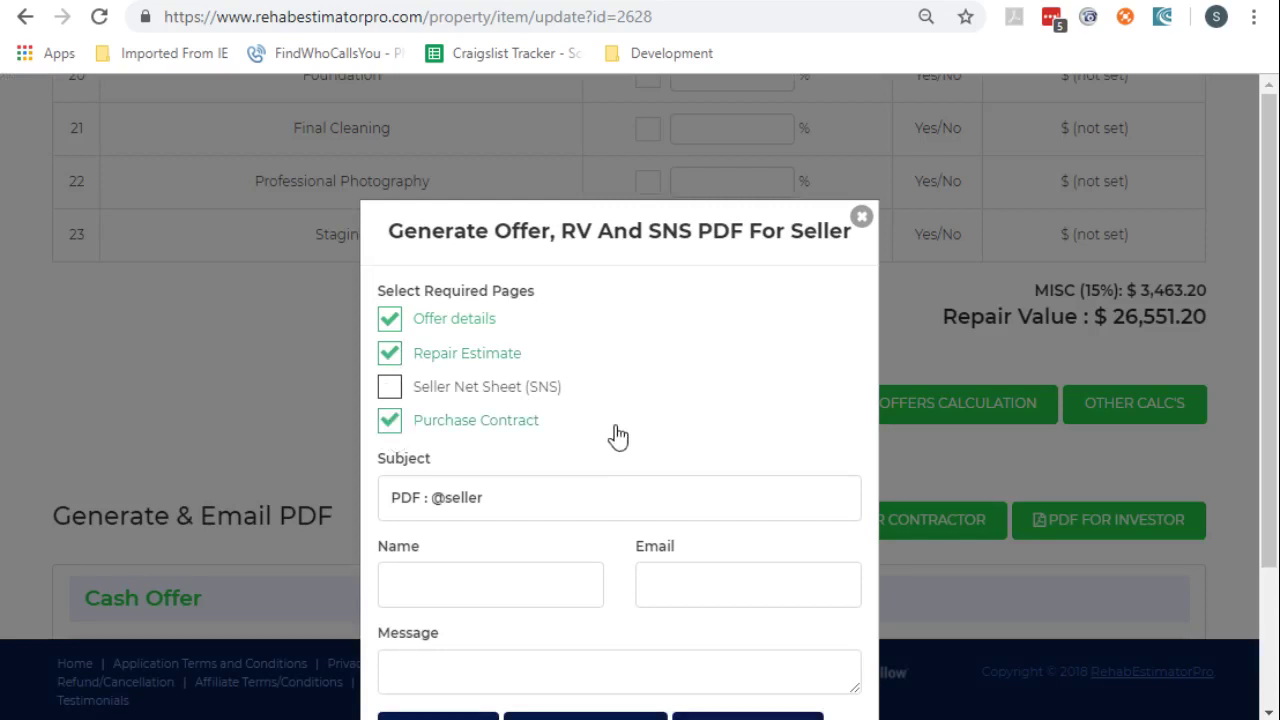
scroll(655, 400, "down", 2)
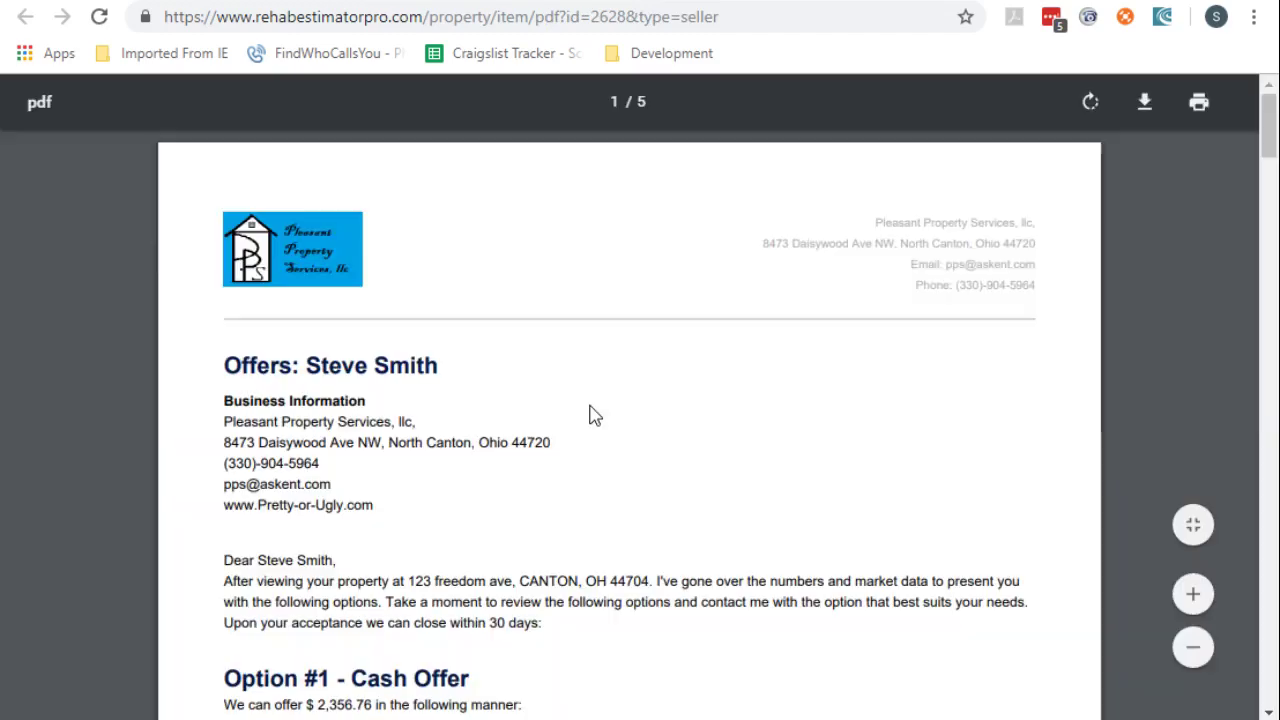
Scroll the seller PDF past the cash and owner-finance offers to the Exterior and Interior repairs
scroll(595, 416, "down", 2)
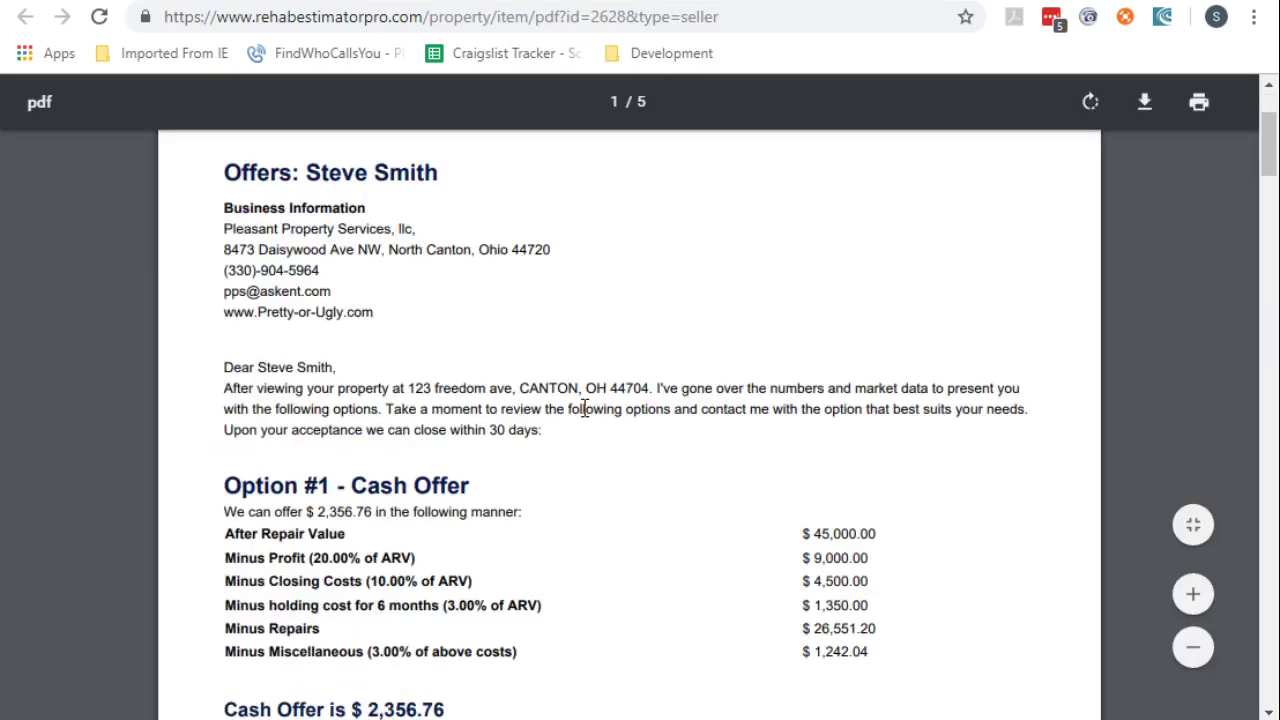
scroll(588, 409, "down", 4)
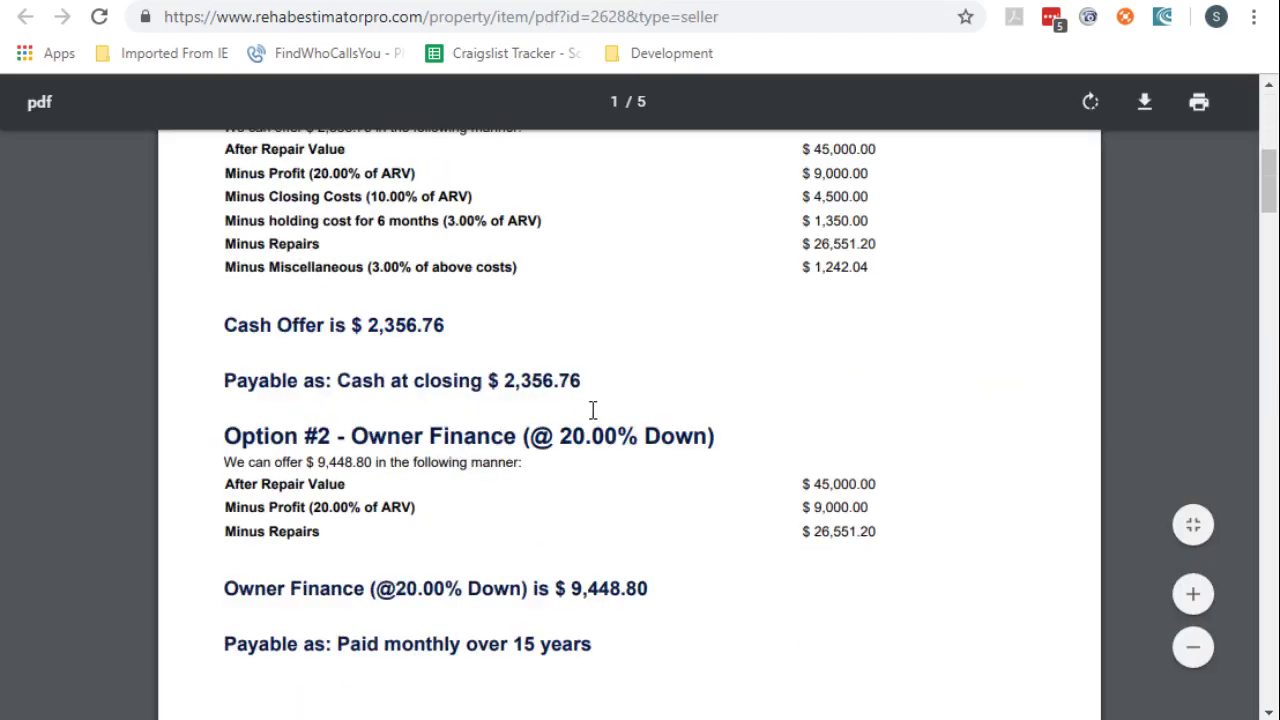
scroll(592, 410, "down", 2)
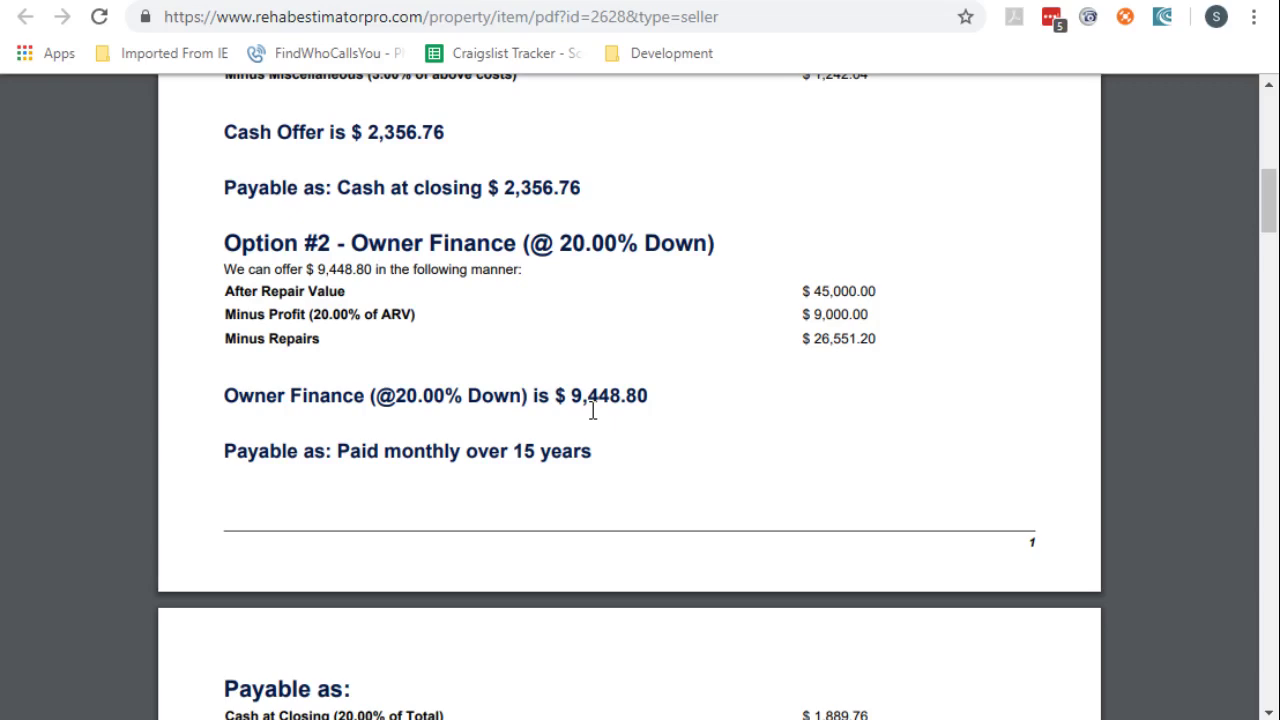
scroll(592, 410, "down", 10)
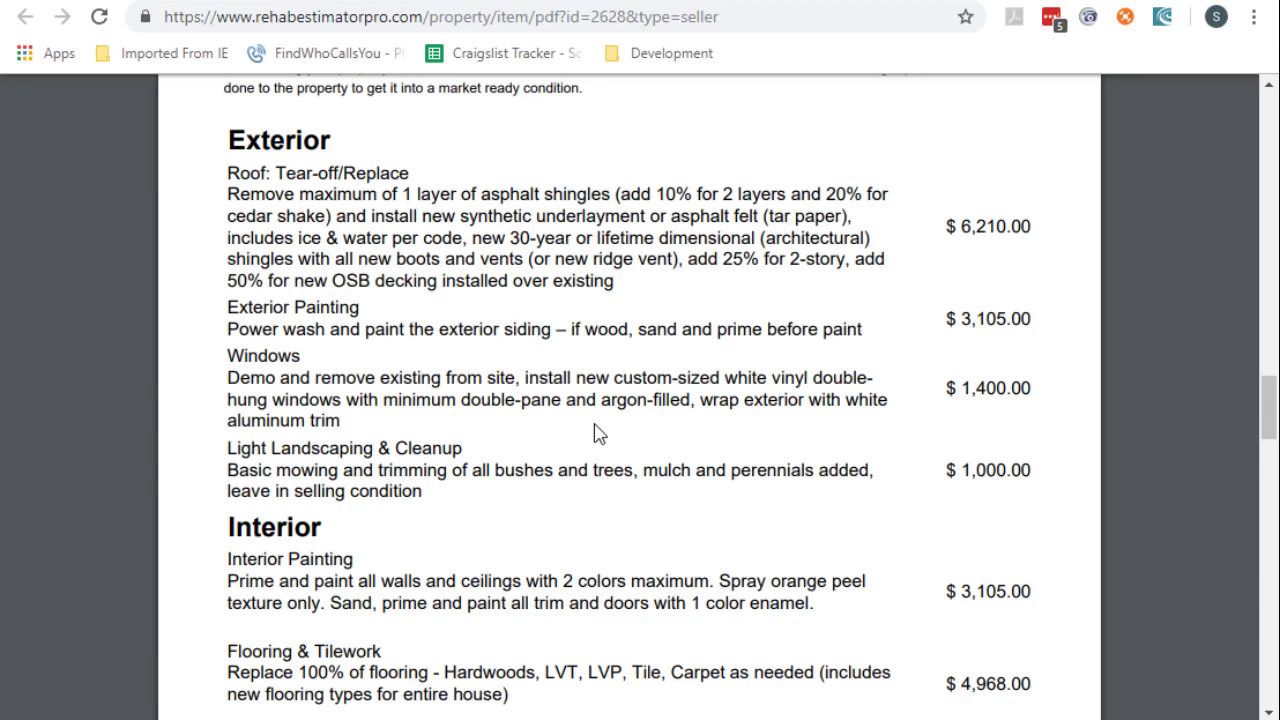
Scroll past the $26,551.20 repair total to the Purchase Real Estate Agreement for 123 freedom ave
scroll(578, 448, "down", 2)
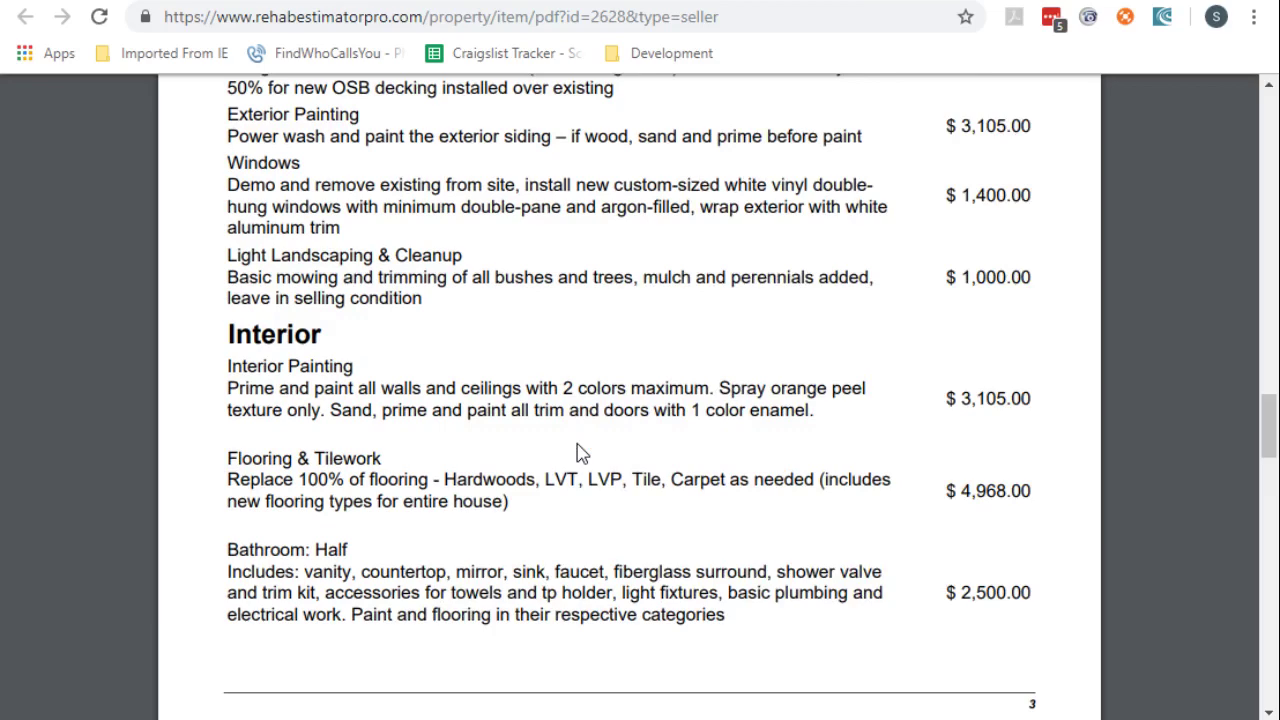
scroll(564, 465, "down", 4)
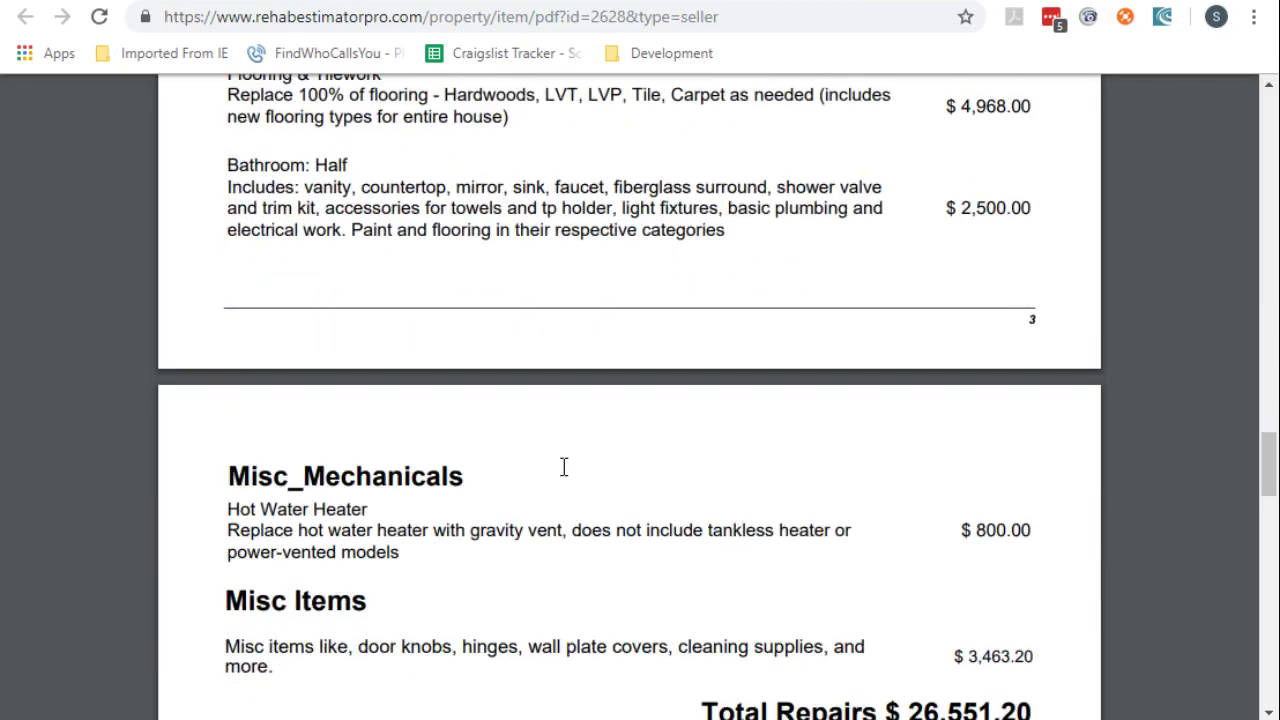
scroll(564, 467, "down", 2)
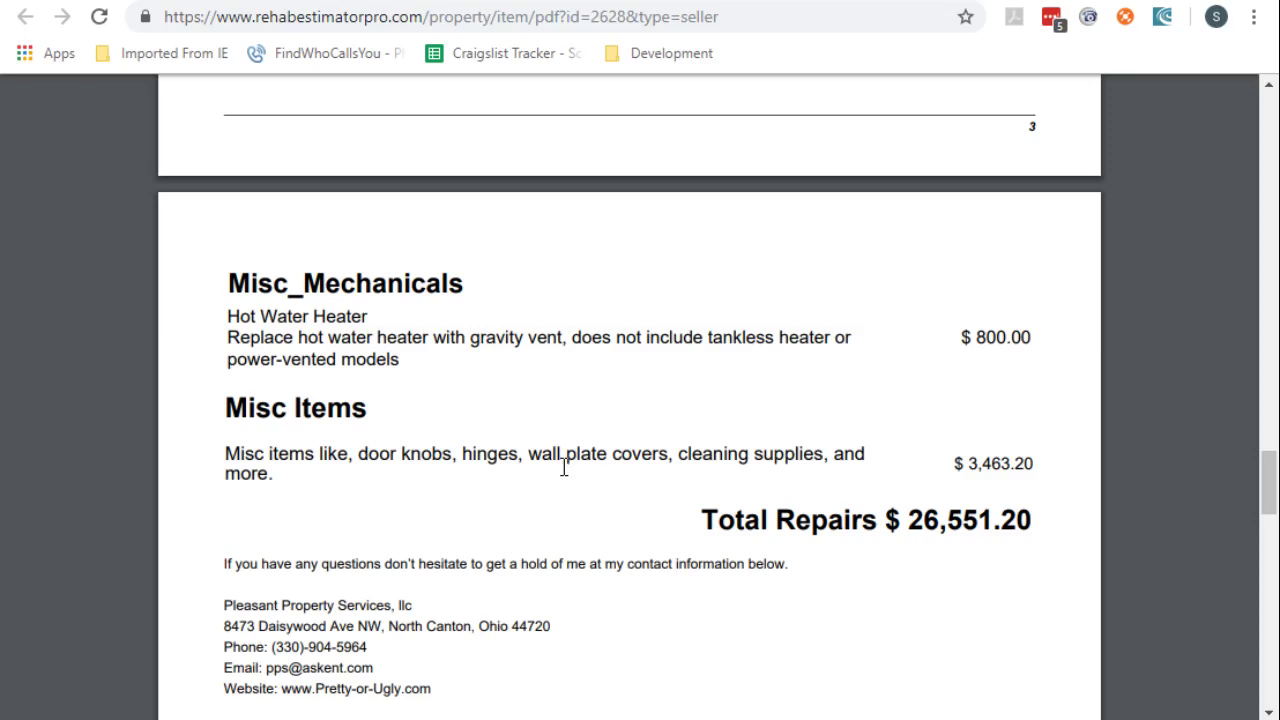
scroll(564, 468, "down", 2)
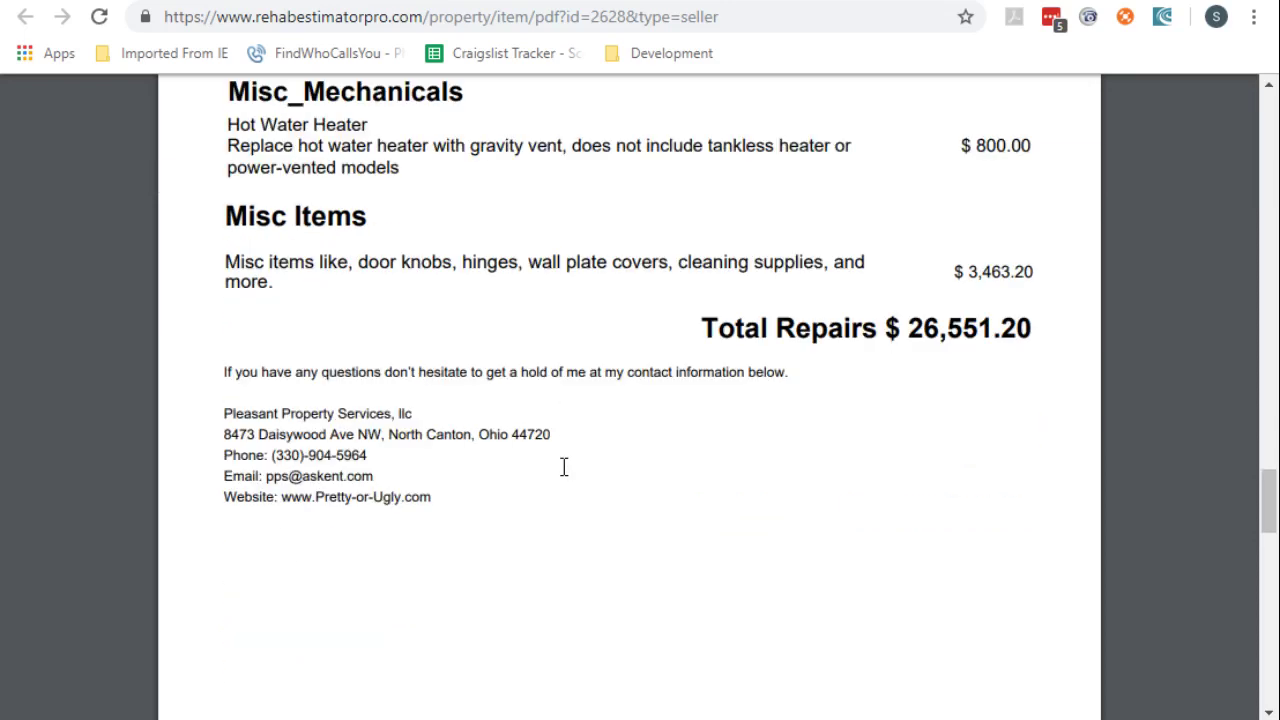
scroll(564, 468, "down", 5)
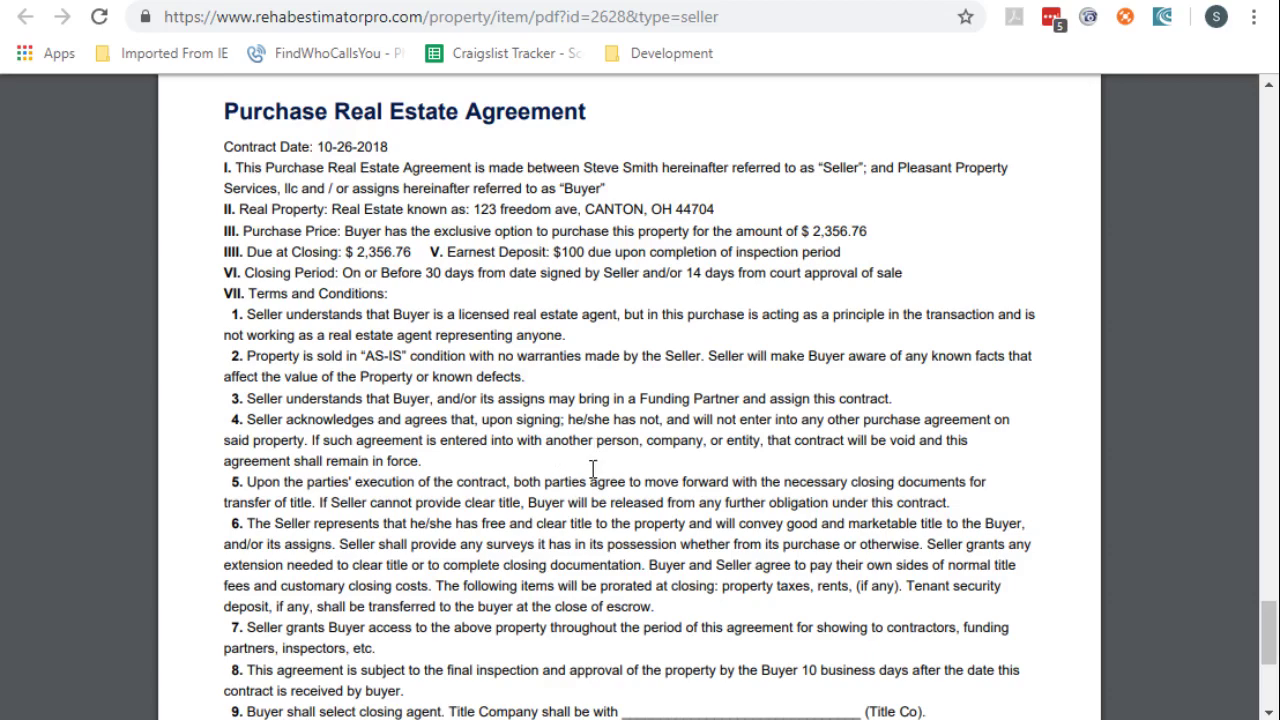
Check the contract's signature lines, scroll back up, and close the seller PDF with Ctrl+W
scroll(593, 450, "down", 4)
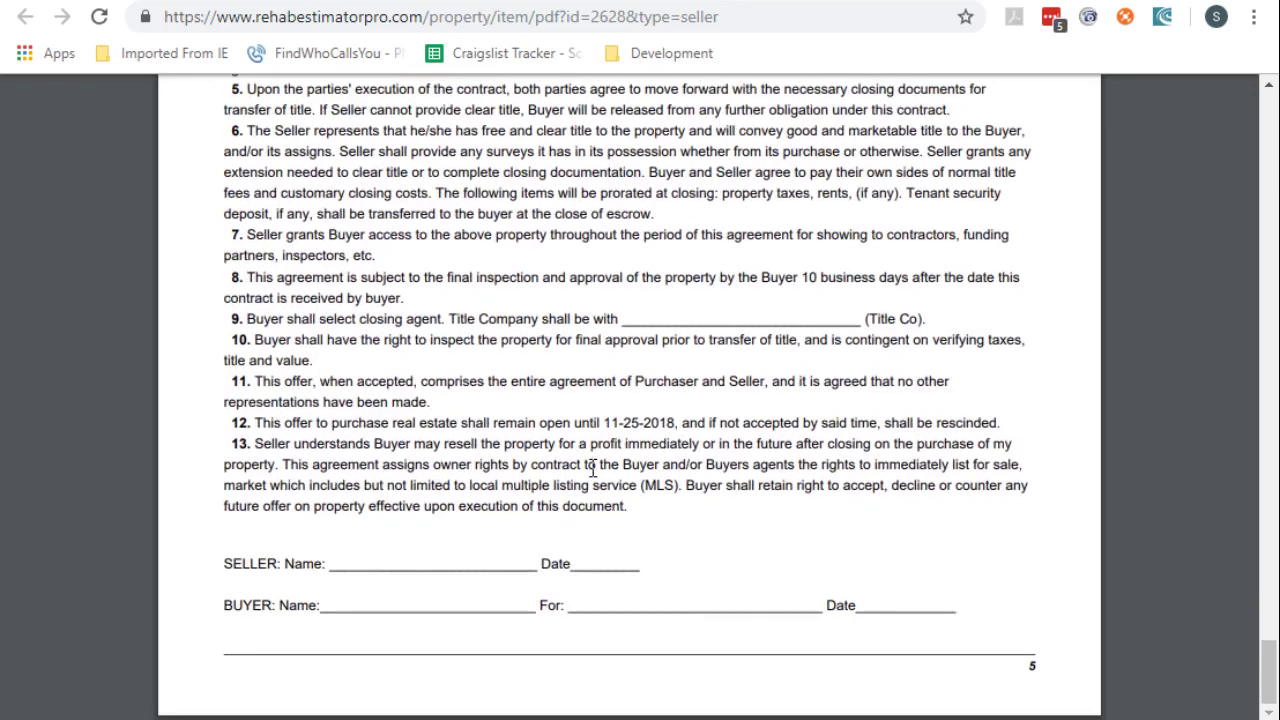
scroll(593, 470, "up", 6)
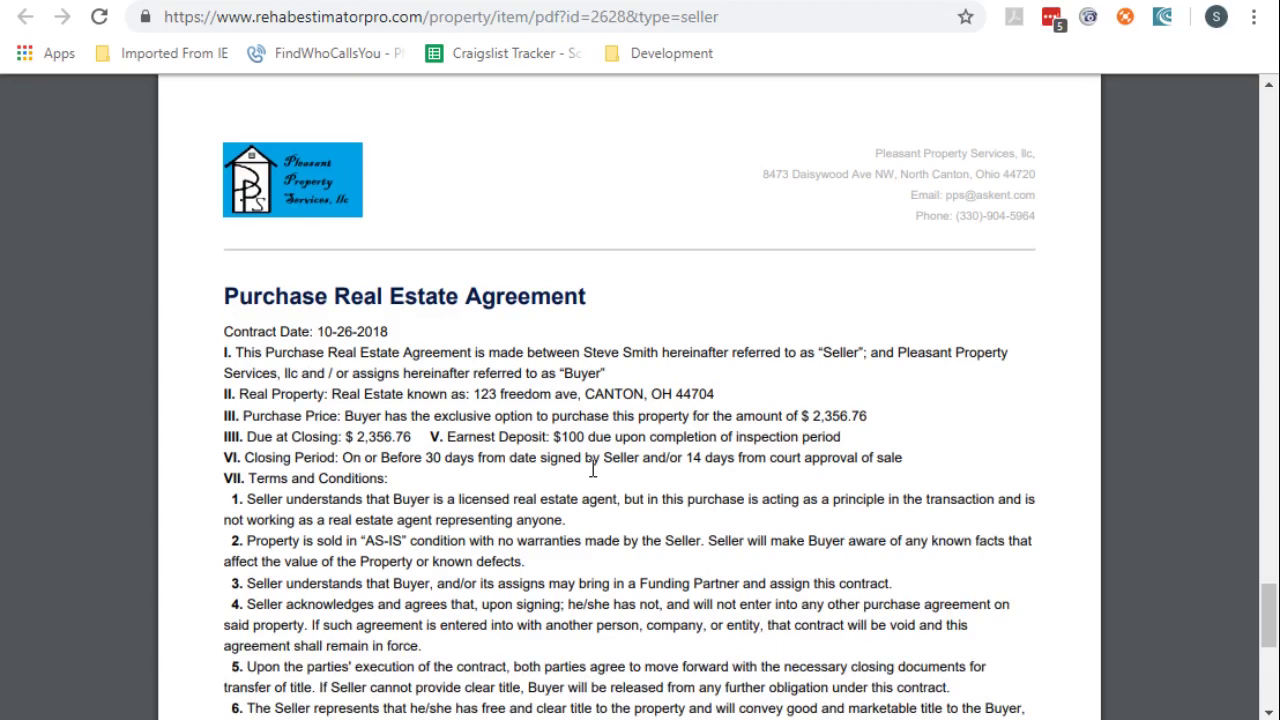
scroll(593, 470, "up", 2)
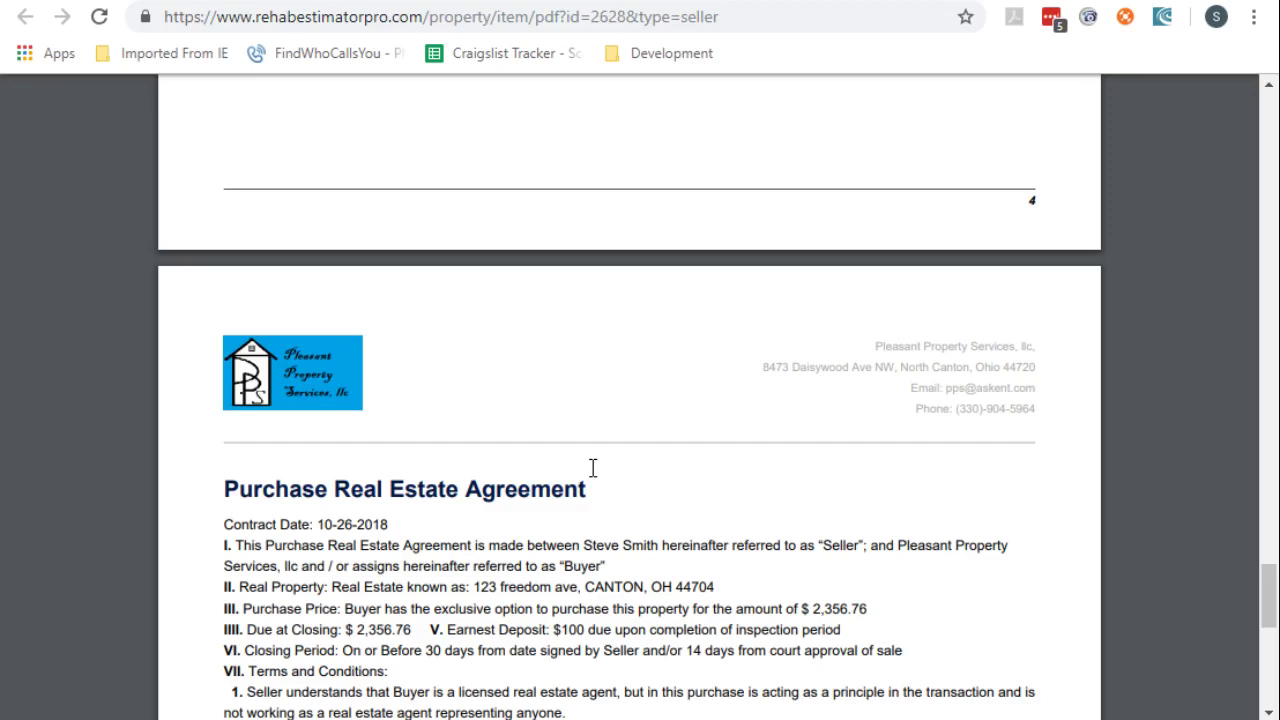
scroll(593, 468, "up", 6)
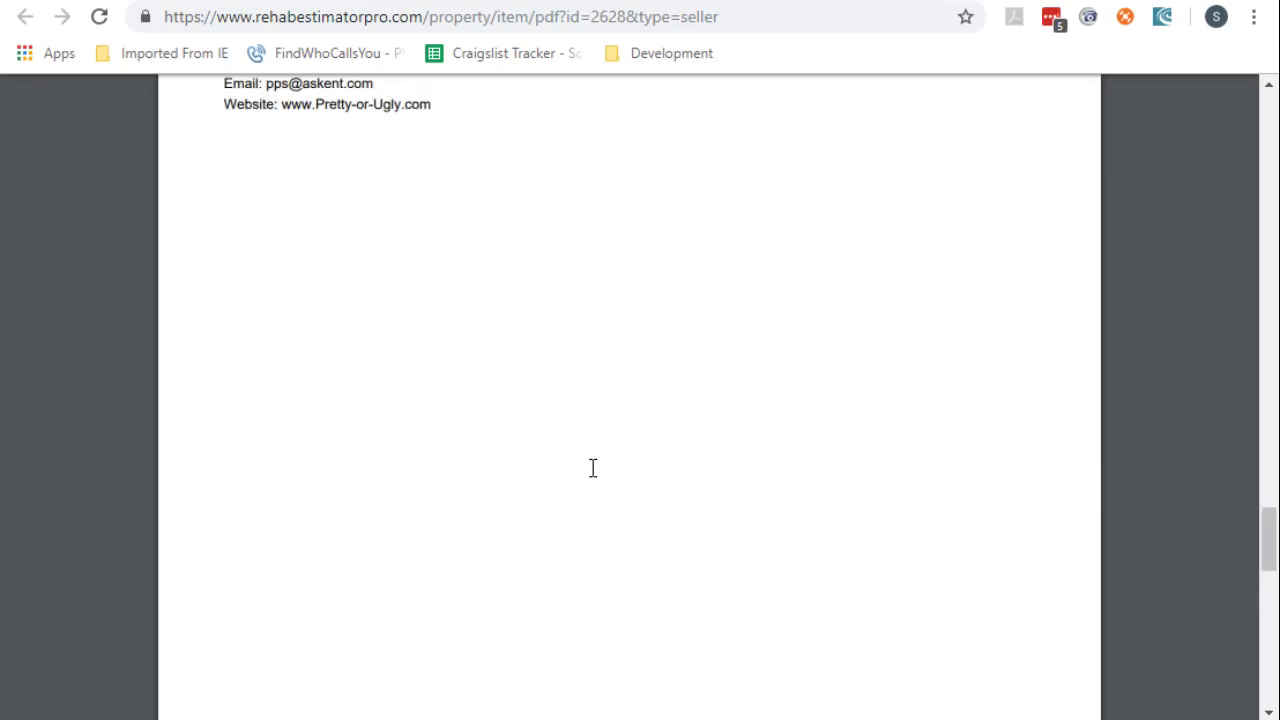
scroll(593, 468, "up", 5)
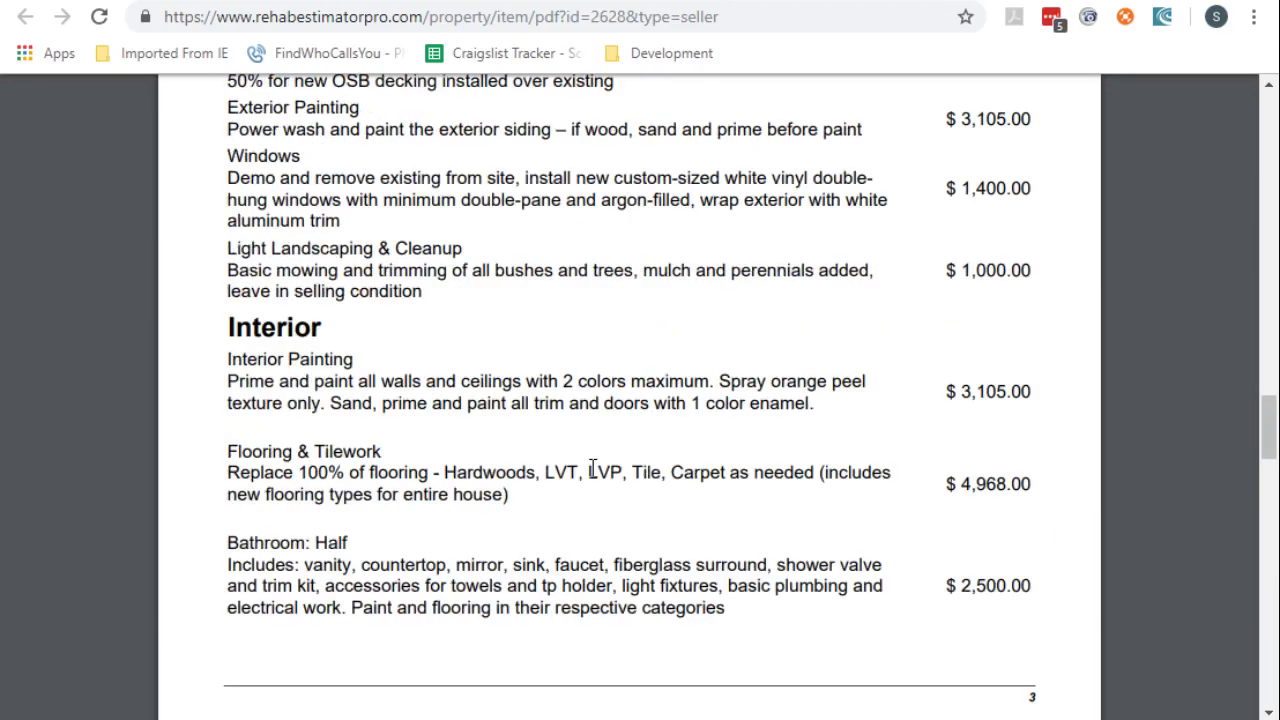
scroll(593, 470, "up", 4)
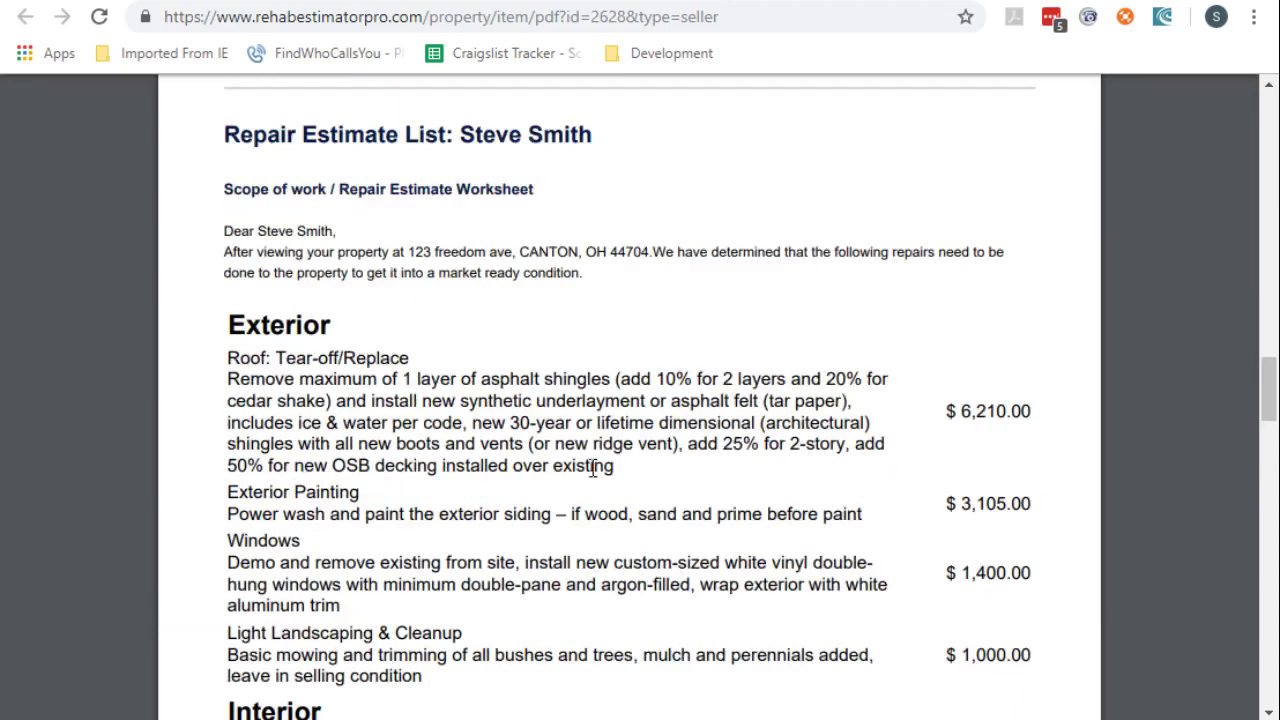
scroll(593, 468, "up", 6)
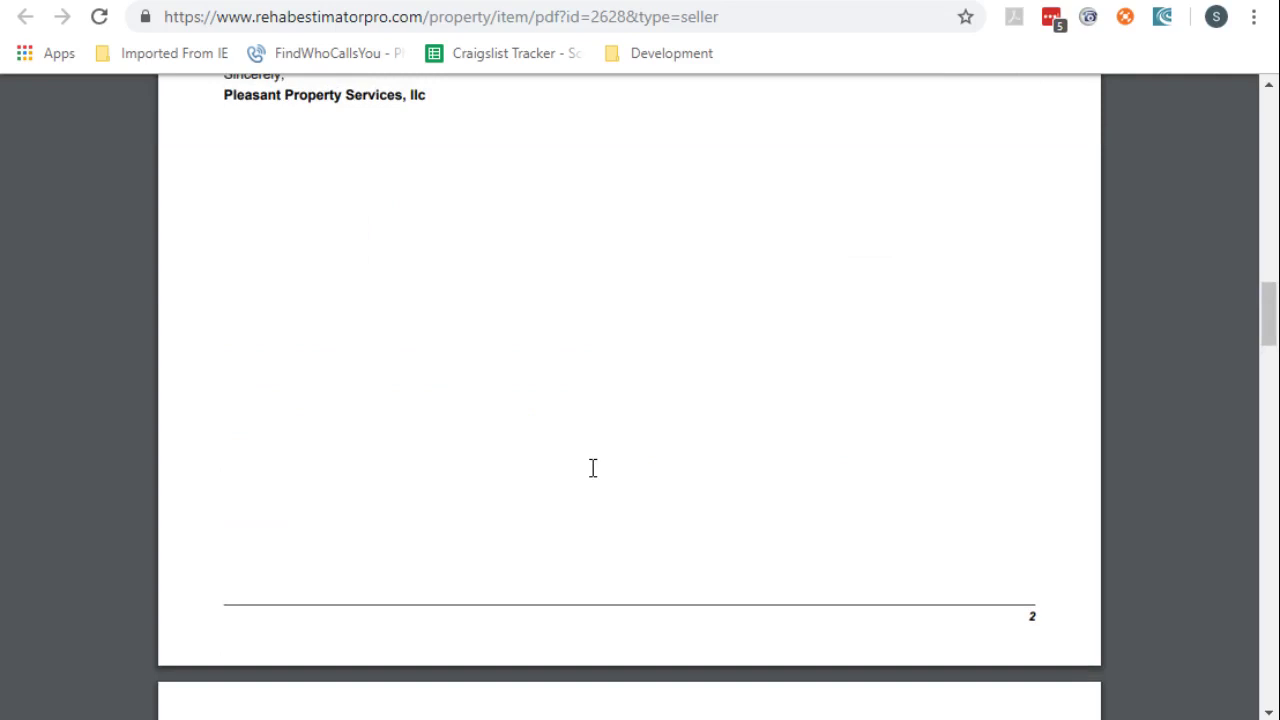
key("ctrl+w")
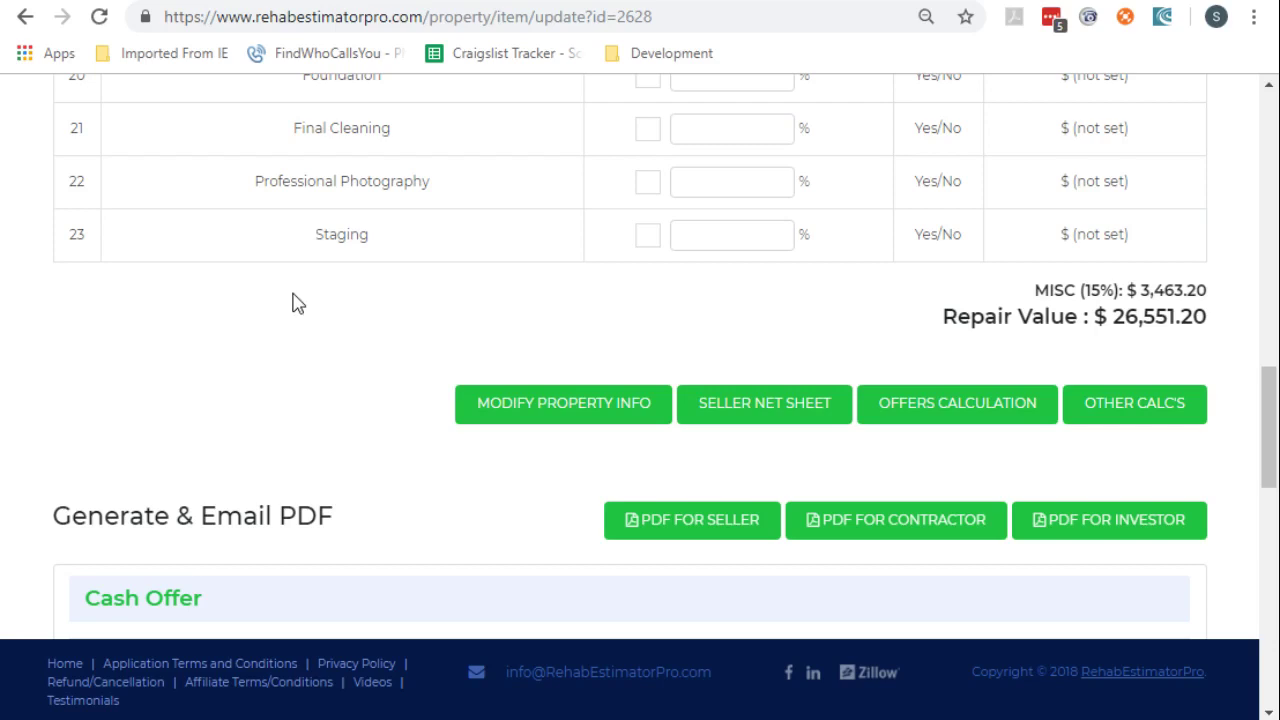
scroll(570, 313, "down", 4)
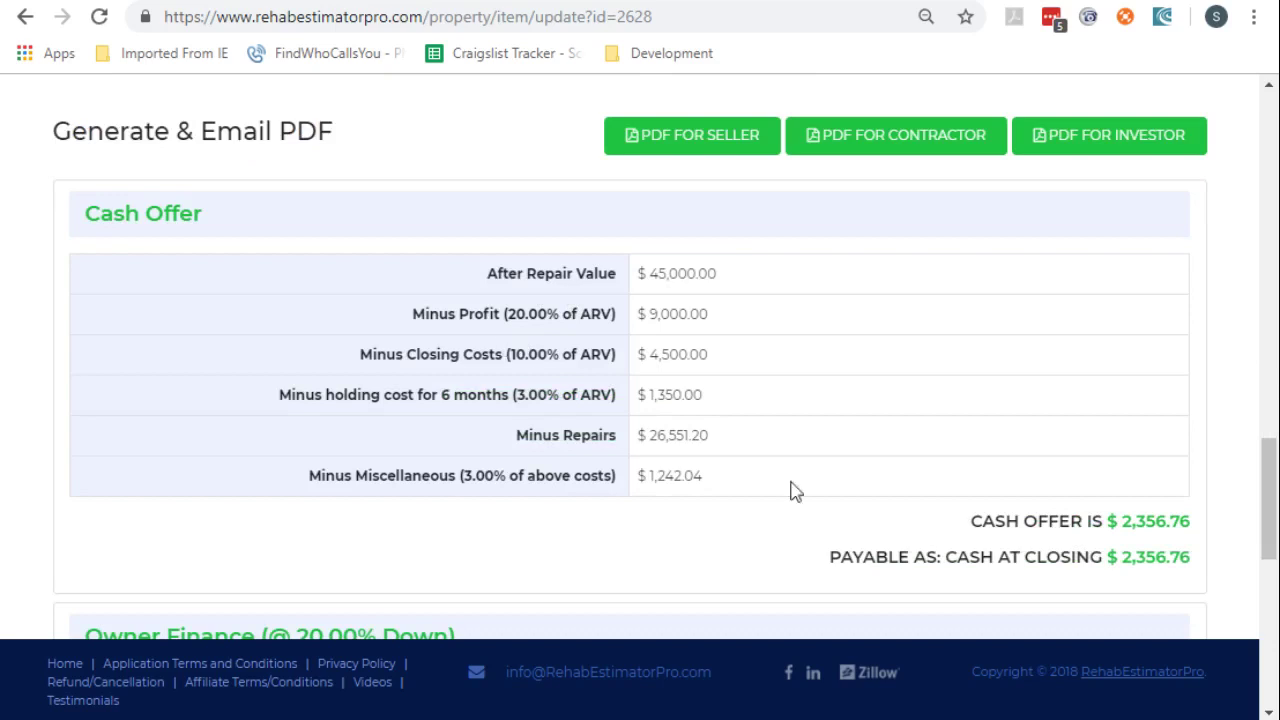
scroll(1046, 489, "up", 12)
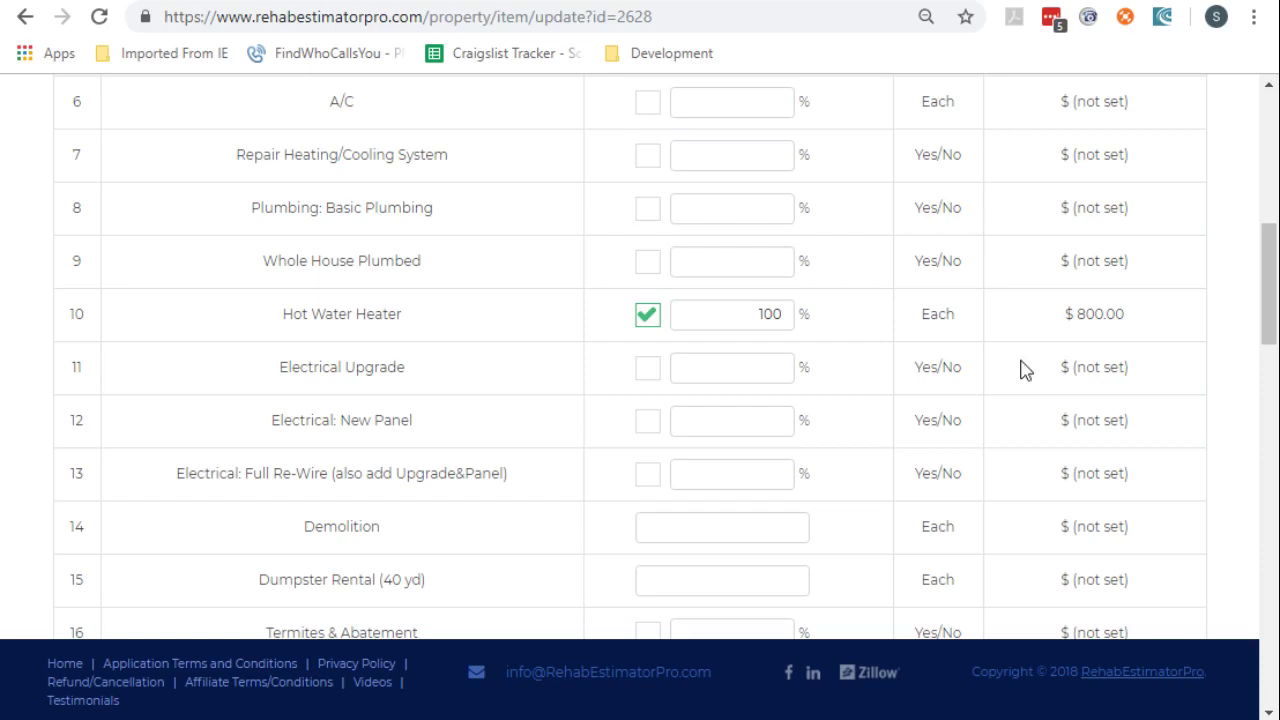
scroll(1025, 370, "up", 2)
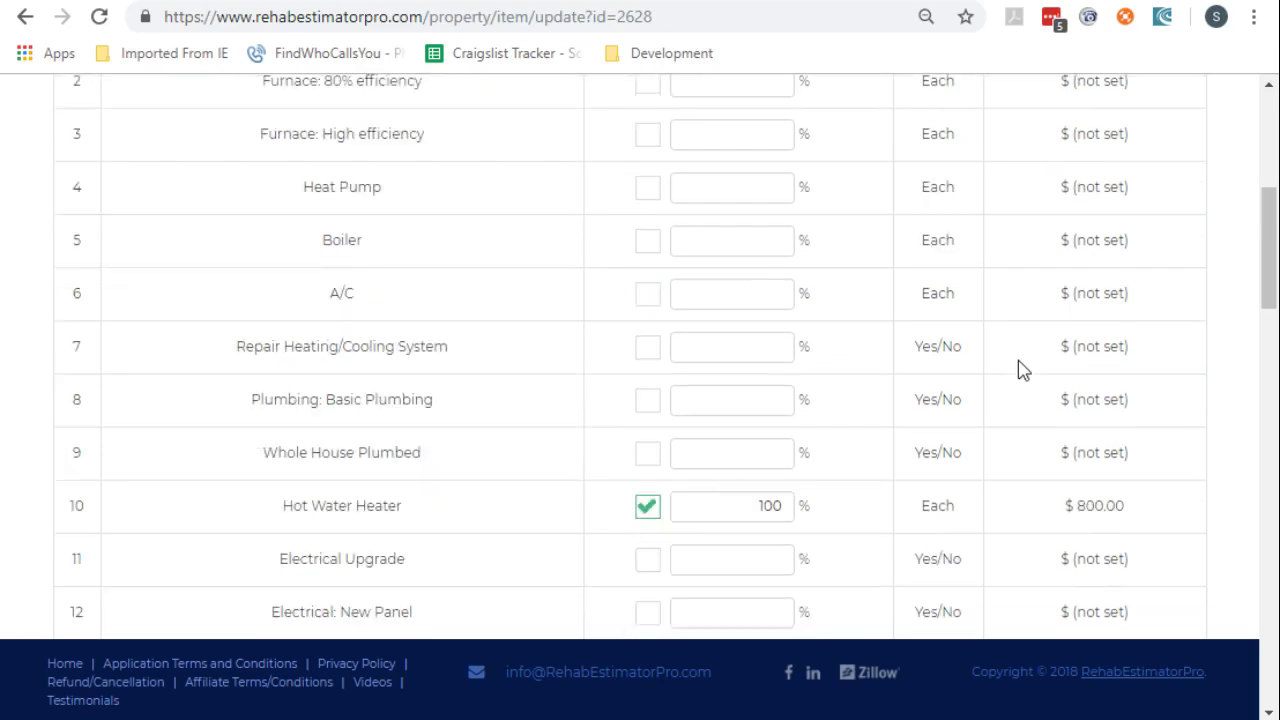
scroll(1022, 368, "up", 4)
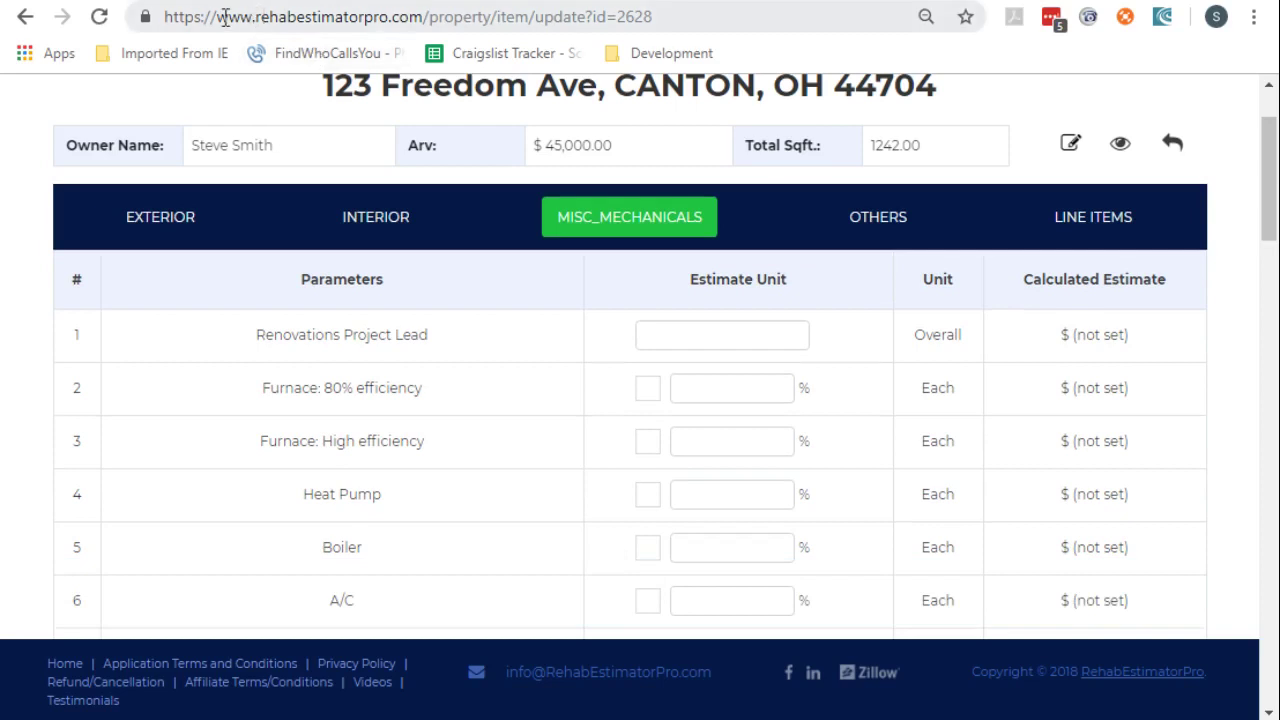
left_click_drag(217, 17, 431, 10)
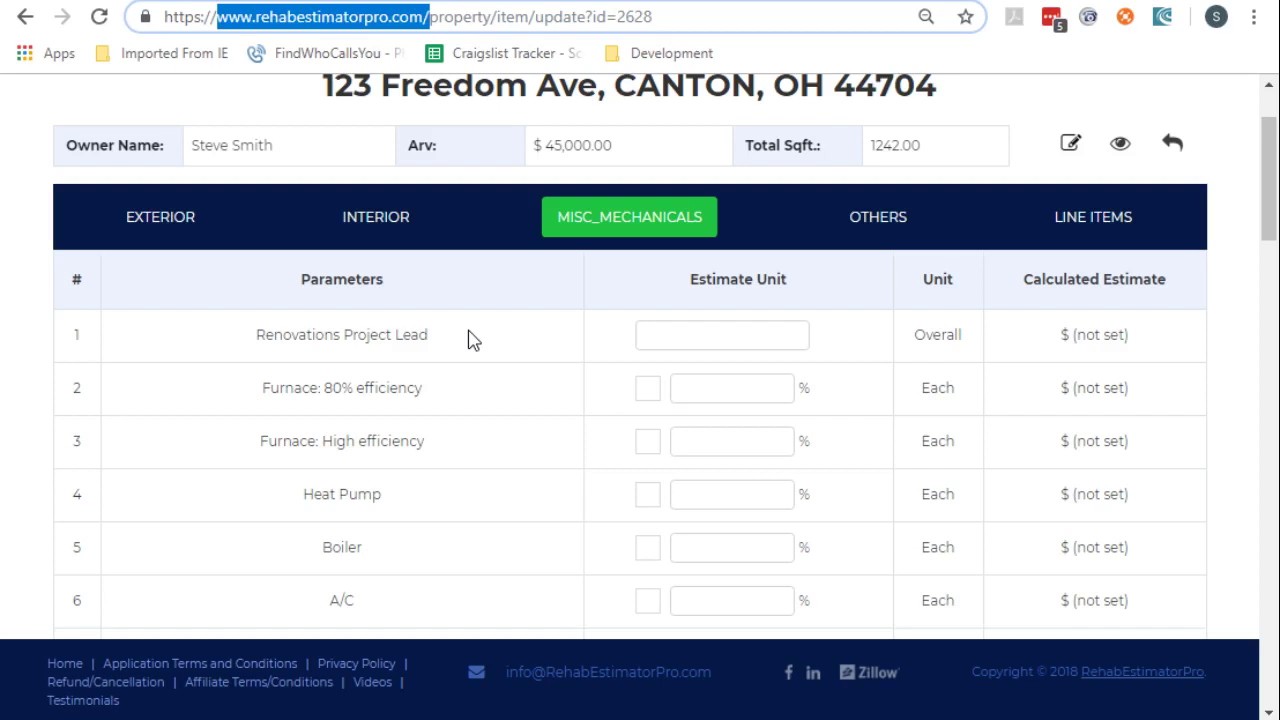
scroll(469, 337, "up", 2)
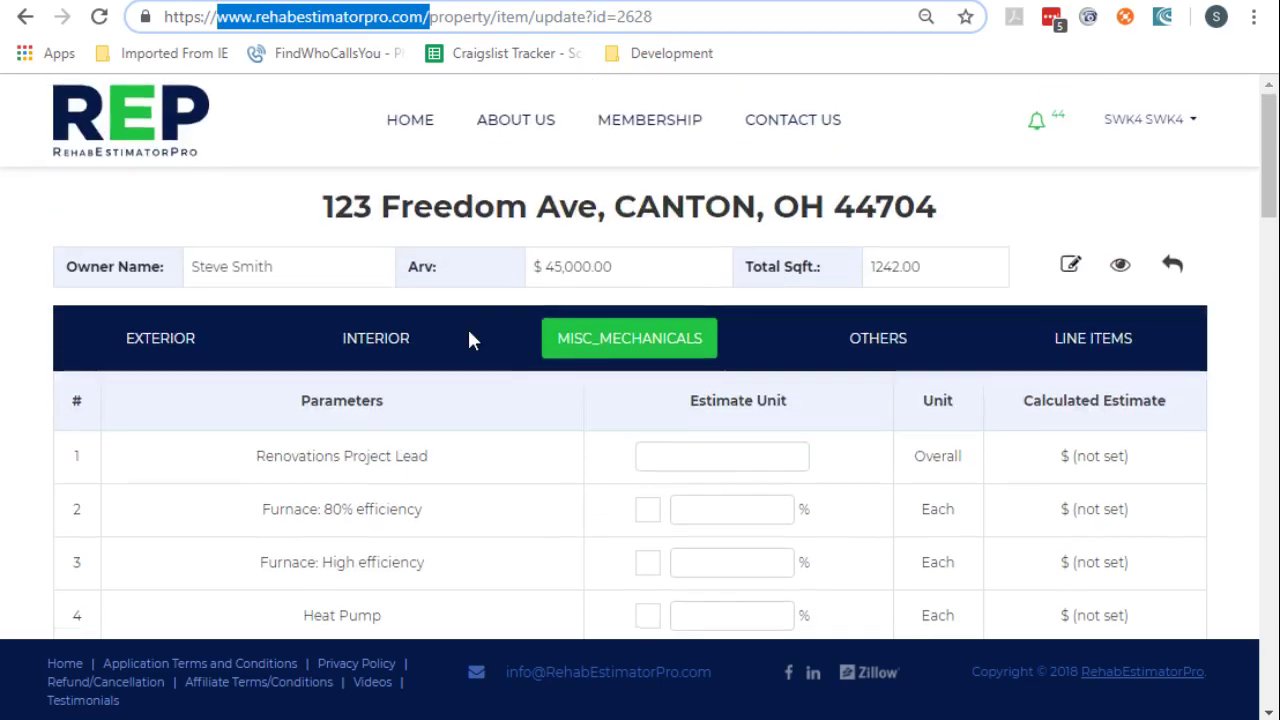